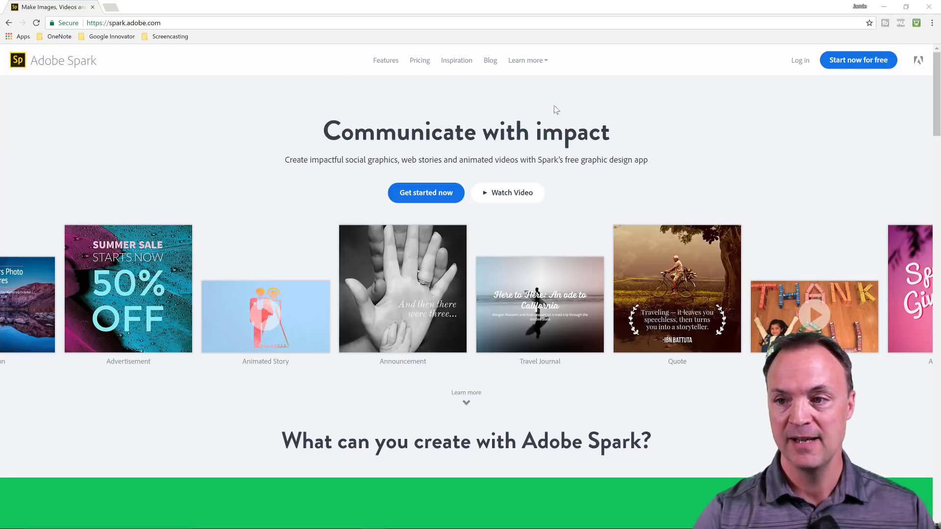
Step: Sign in to Adobe Spark with Continue with Google, choosing the Google account
left_click(795, 61)
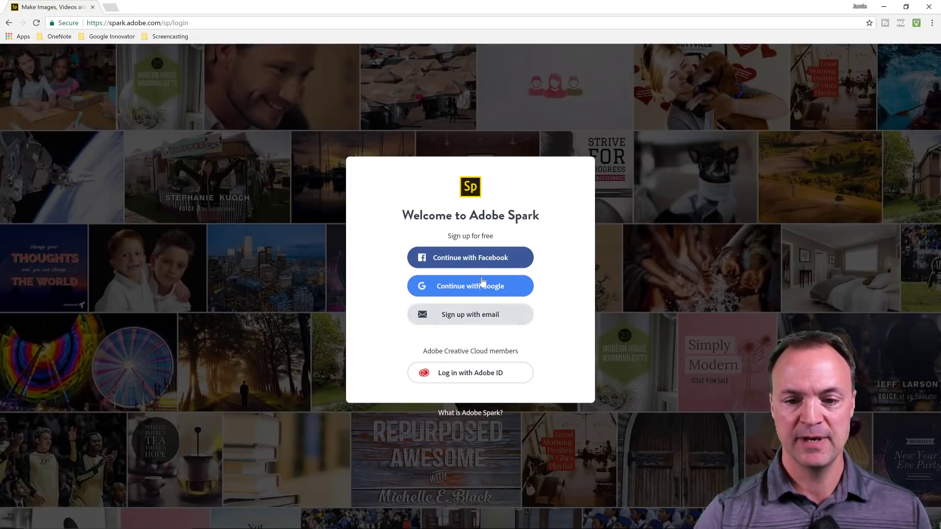
left_click(442, 289)
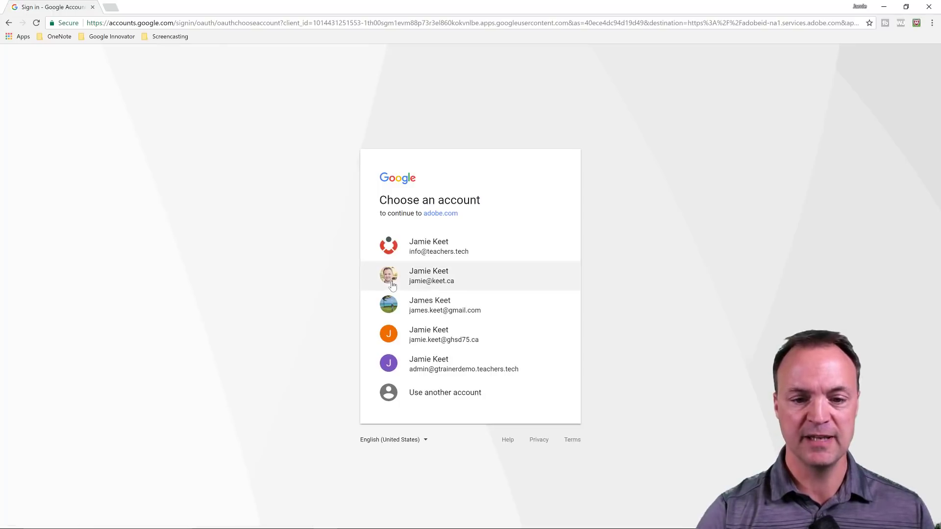
left_click(395, 280)
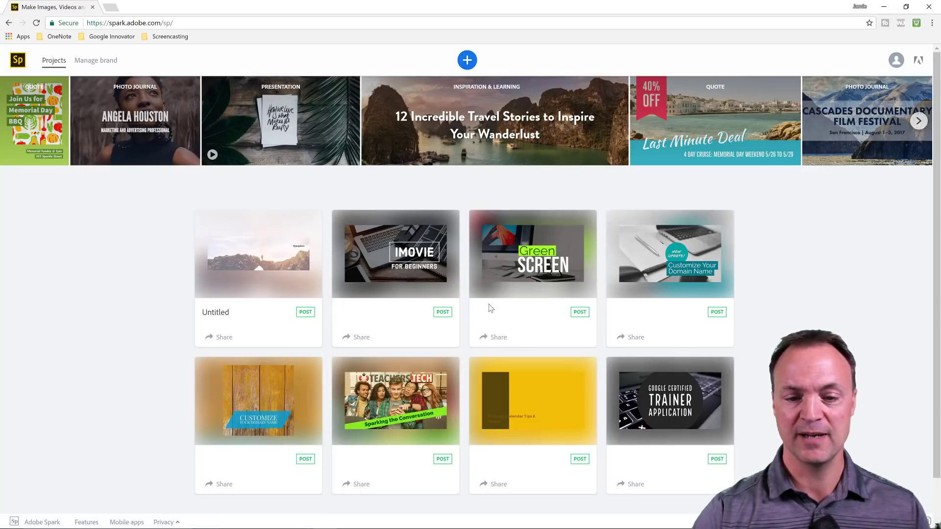
Step: Create a new Video project titled 'Example Video' and continue to the templates
mouse_move(404, 263)
mouse_move(504, 267)
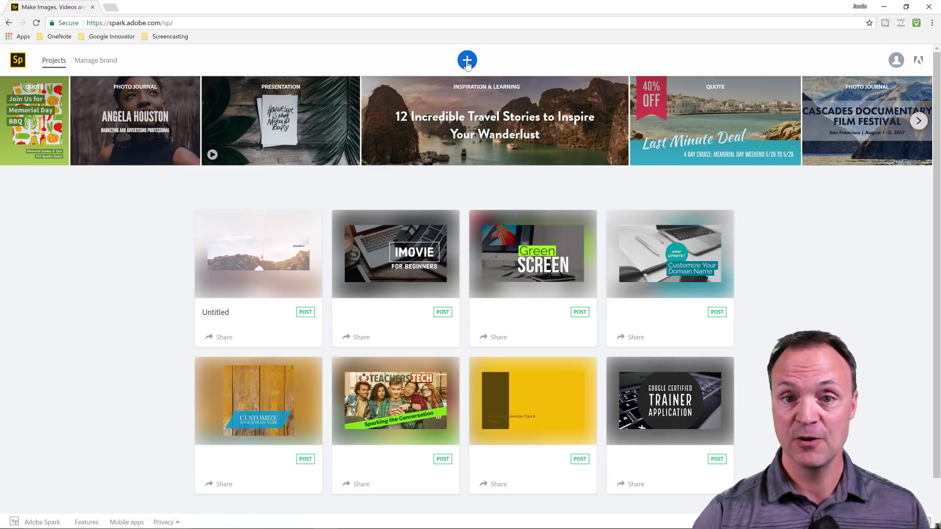
left_click(467, 60)
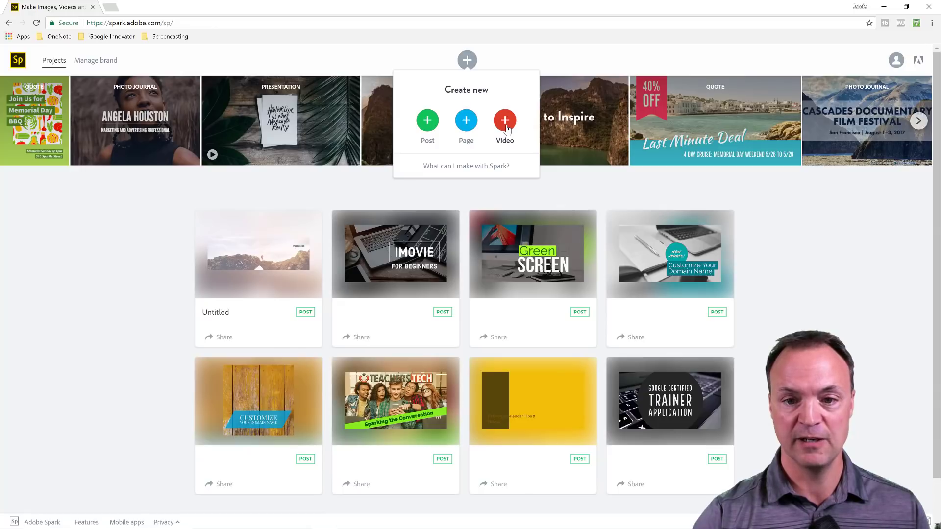
left_click(506, 127)
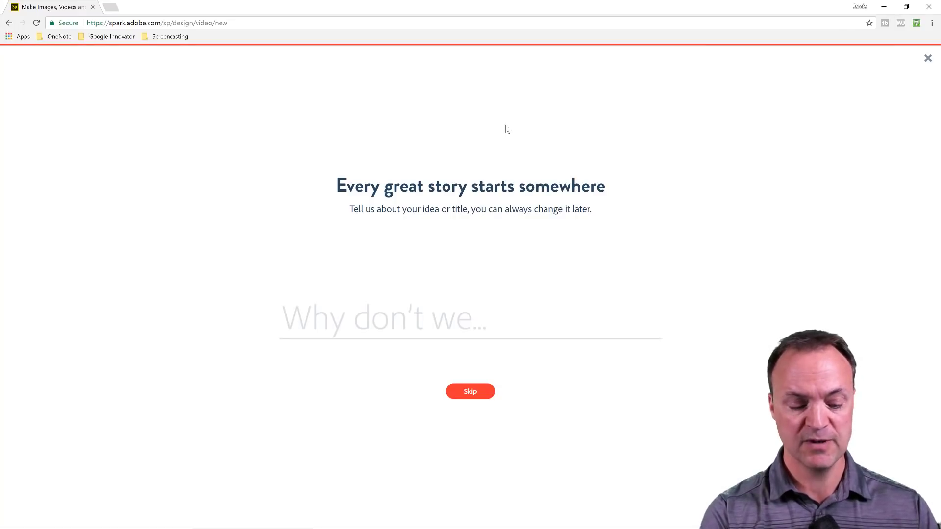
type("Example")
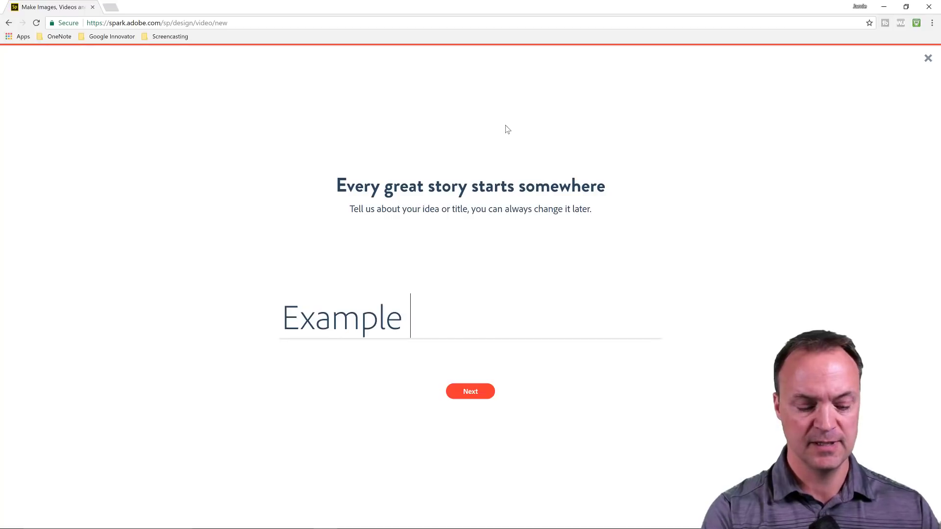
type(" Video")
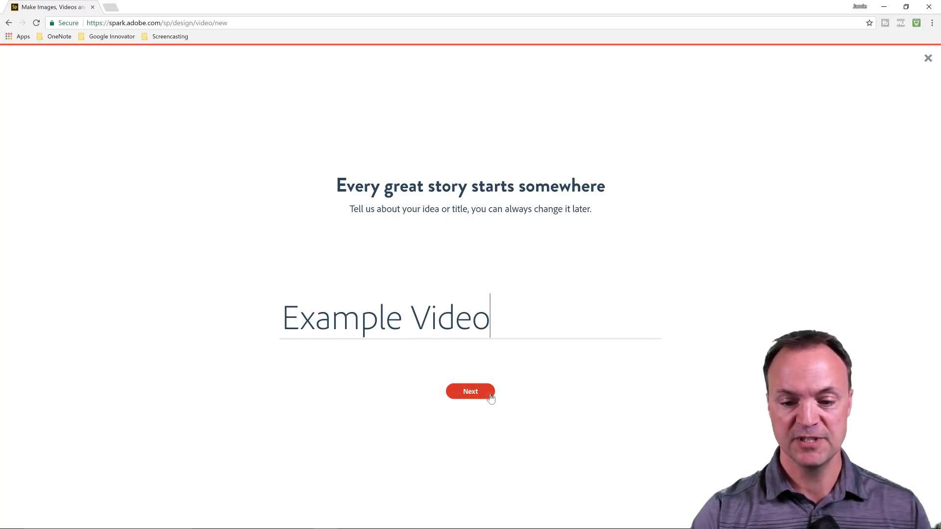
left_click(479, 398)
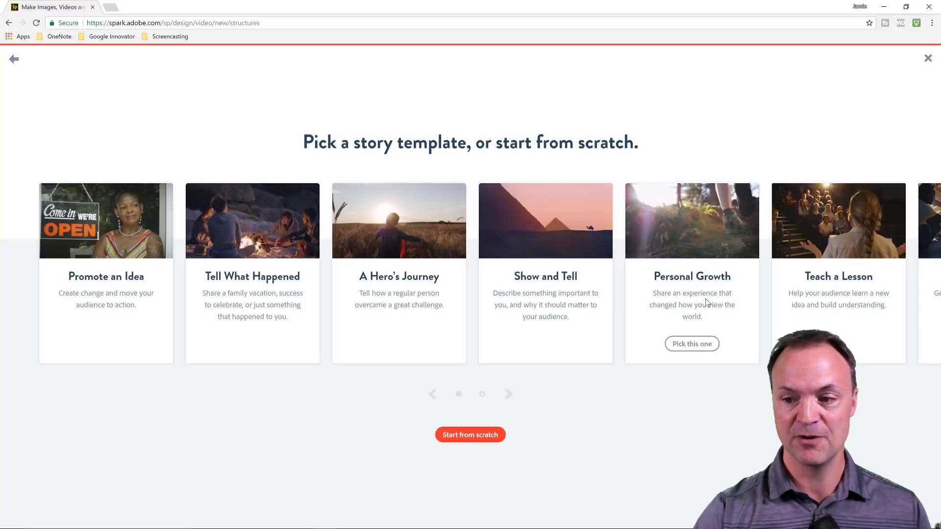
Step: Browse the story template carousel and pick the Tell What Happened template
left_click(508, 395)
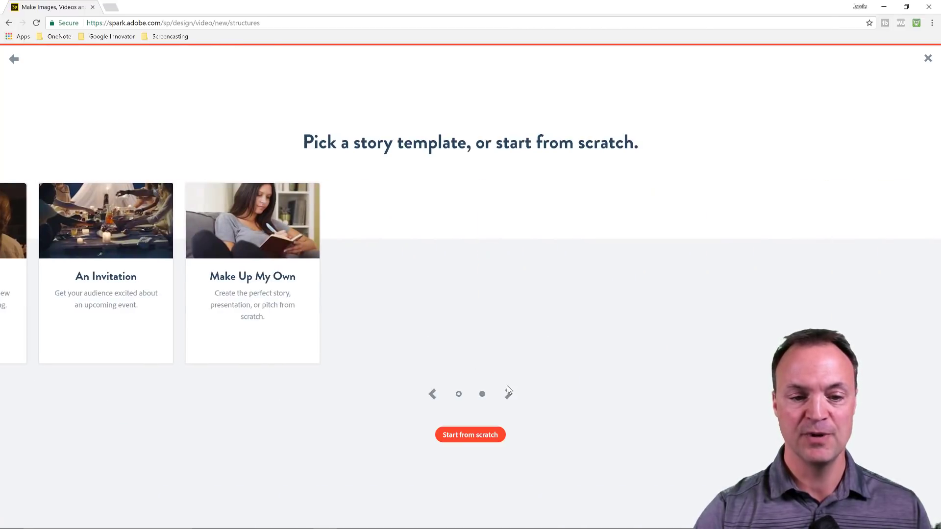
mouse_move(273, 273)
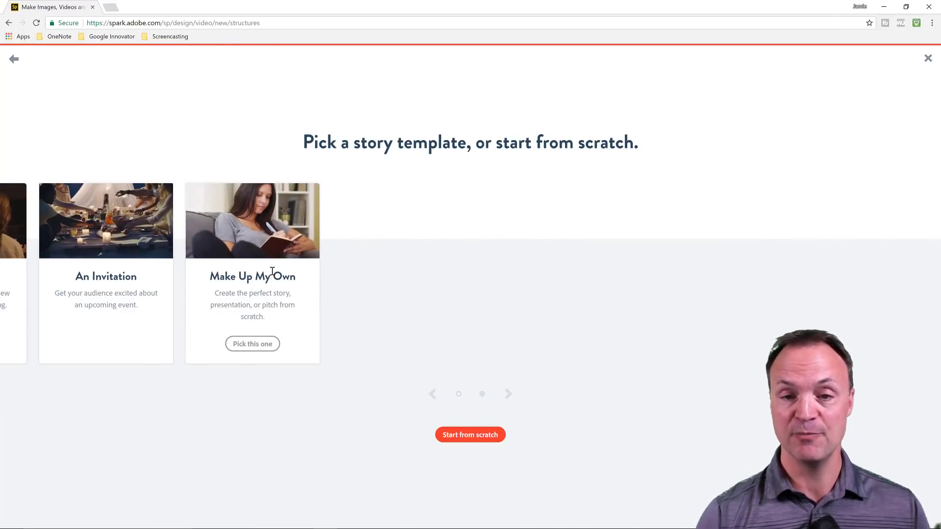
left_click(432, 395)
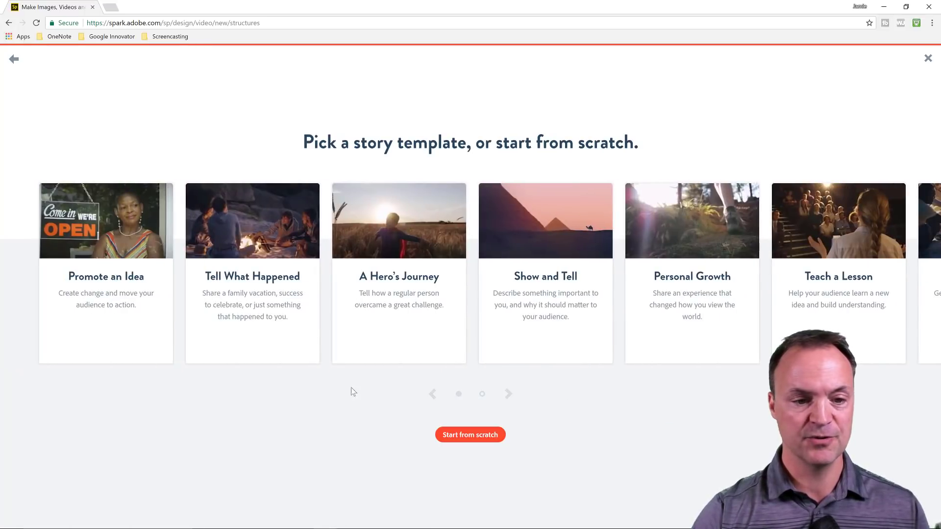
mouse_move(253, 273)
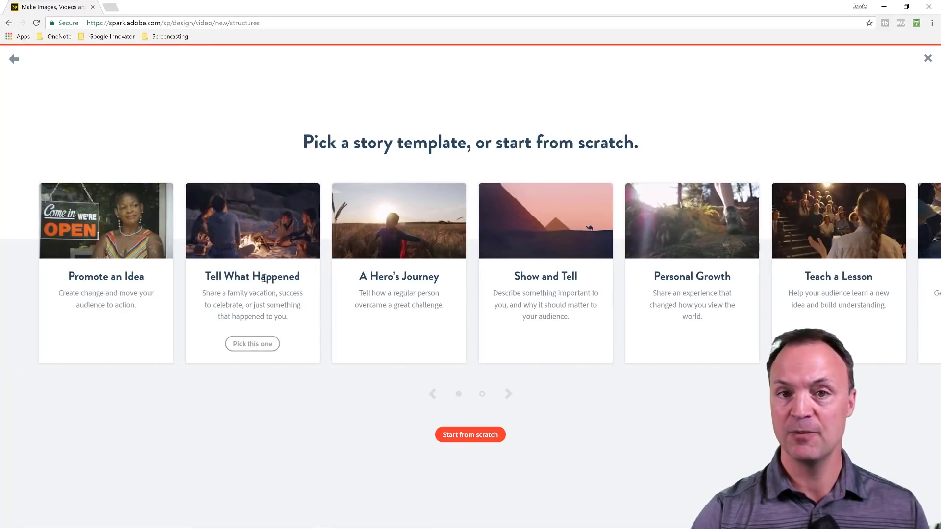
left_click(253, 344)
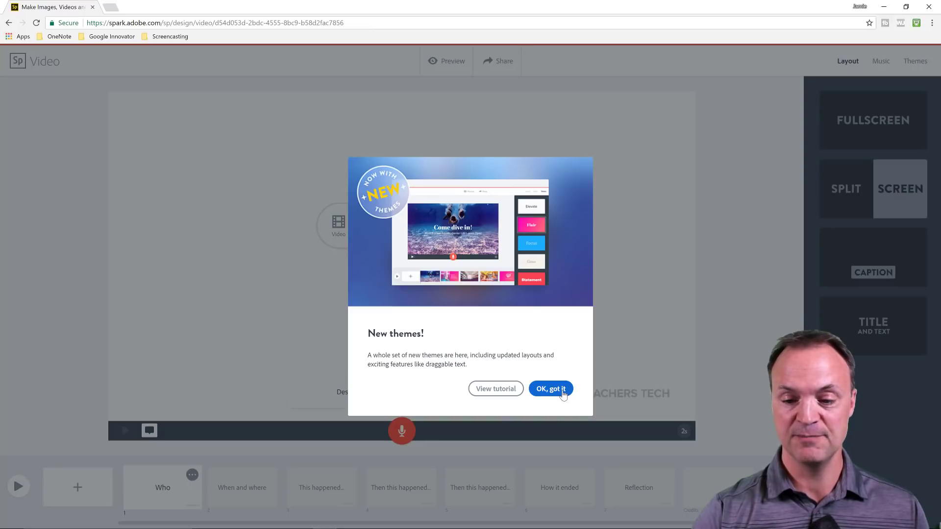
Step: Close the New themes! announcement with OK, got it
left_click(563, 393)
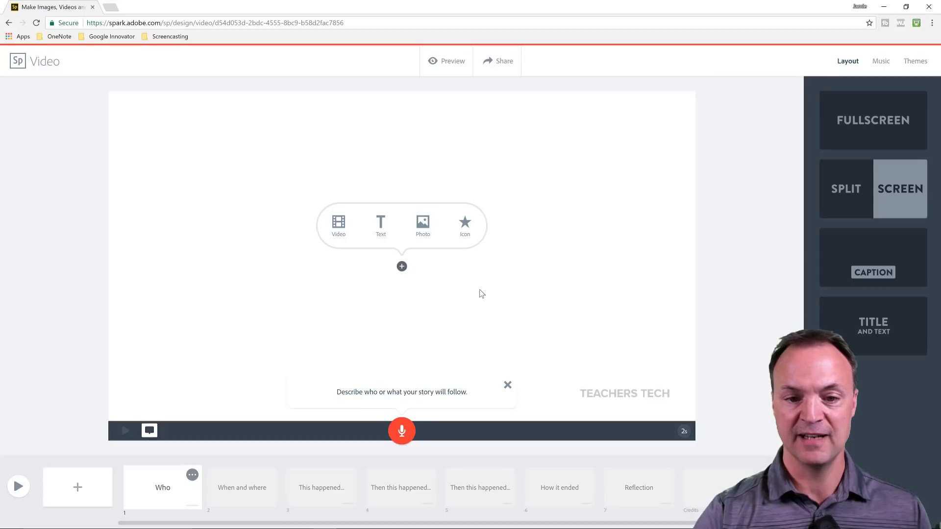
Step: Add the text 'Hello World!' to the first slide and dismiss the tip
left_click(381, 228)
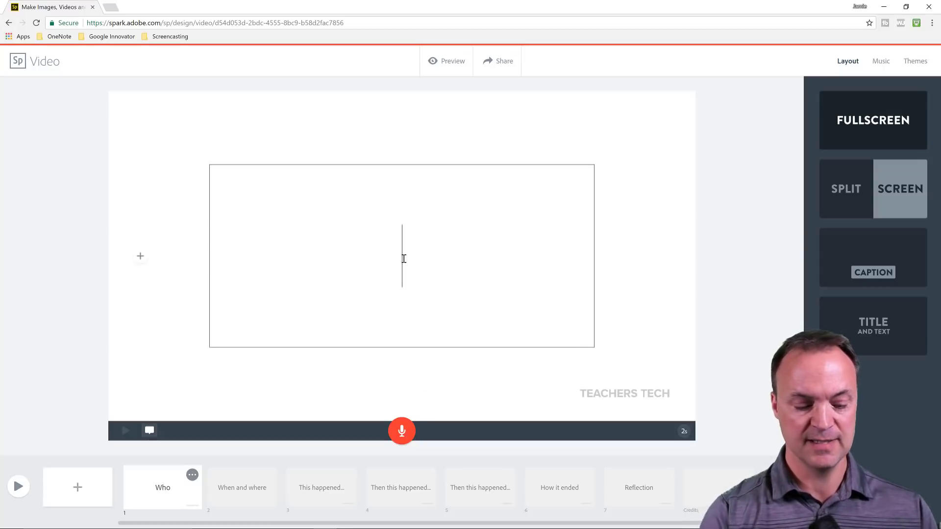
type("He")
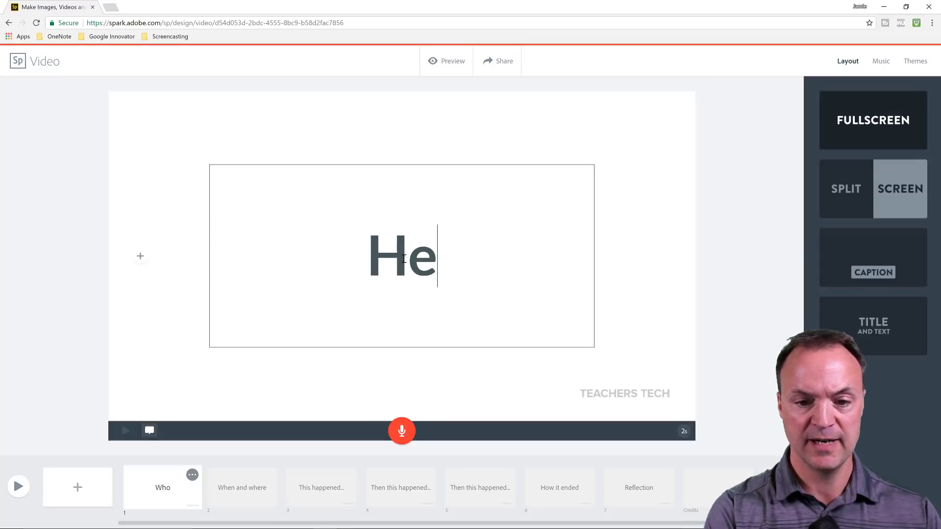
type("llo WQo")
key("BackSpace")
key("BackSpace")
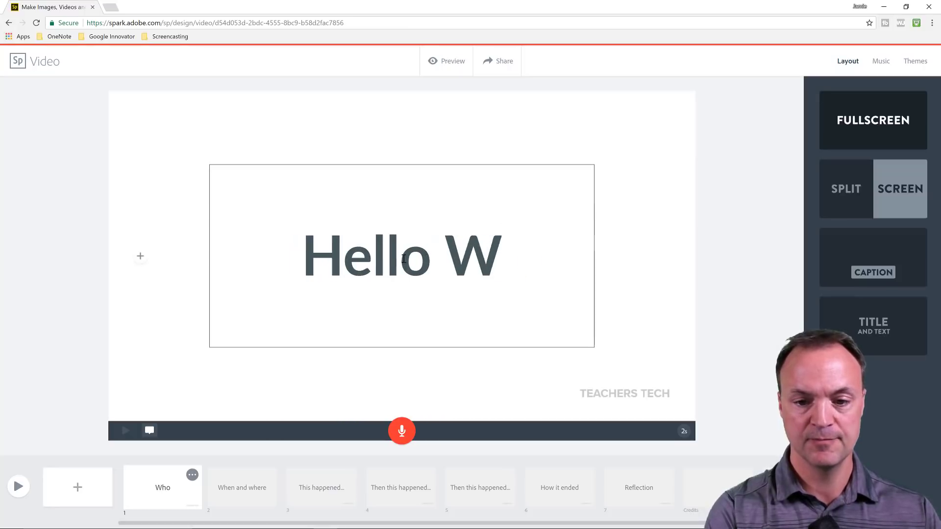
type("orld!")
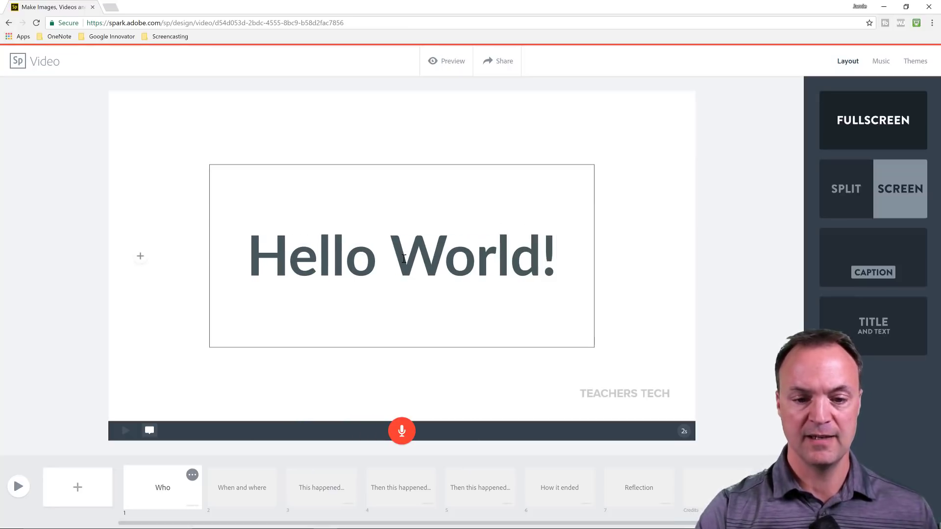
left_click(499, 385)
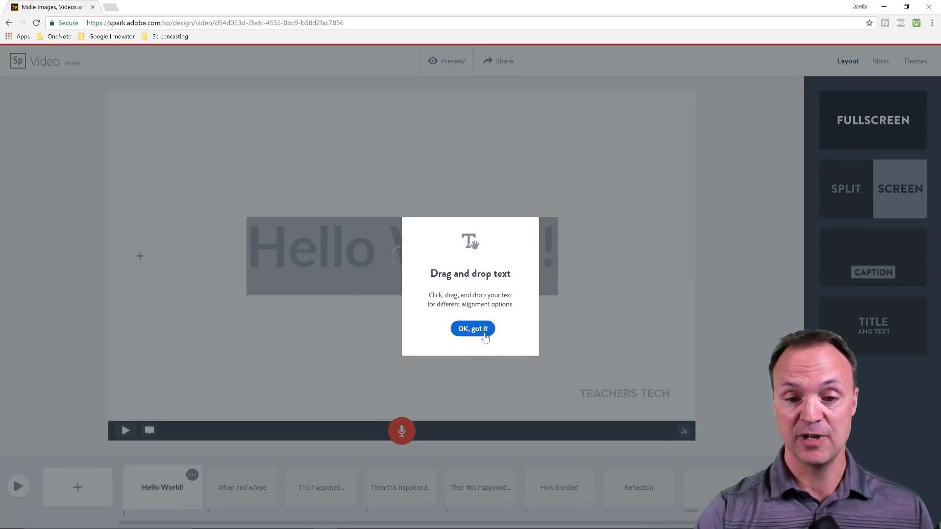
left_click(484, 335)
Step: Drag the Hello World! text to the slide's upper-left corner
left_click(443, 262)
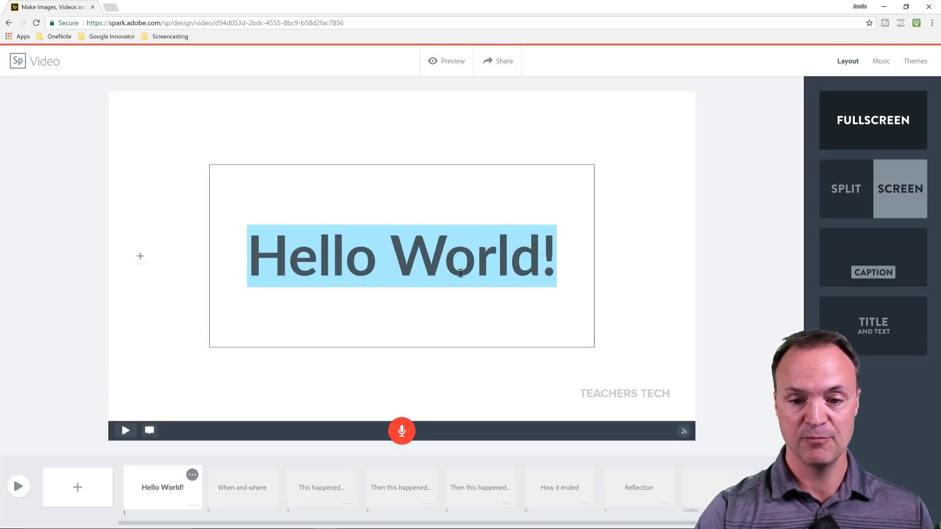
left_click_drag(385, 263, 290, 353)
left_click_drag(299, 267, 193, 171)
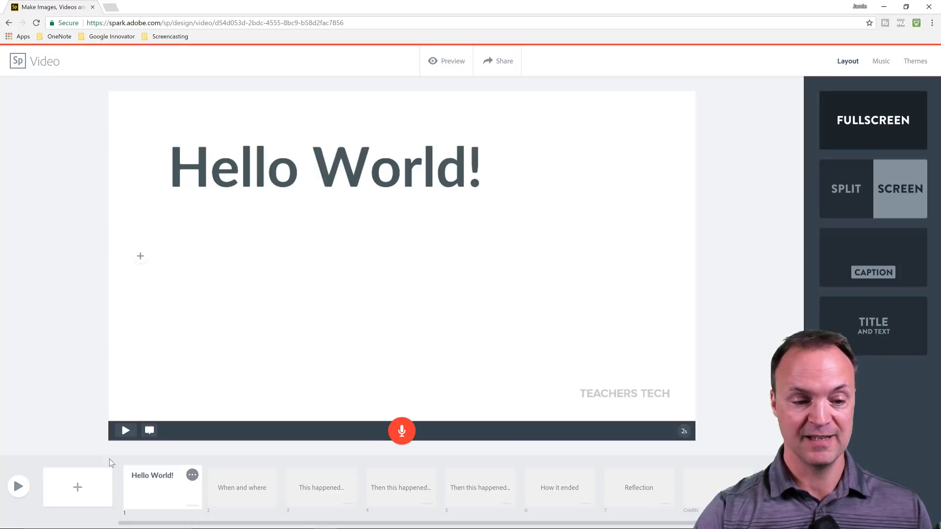
Step: Preview the Hello World! slide, extend it from 2 to 4 seconds, and bring up media choices
left_click(126, 432)
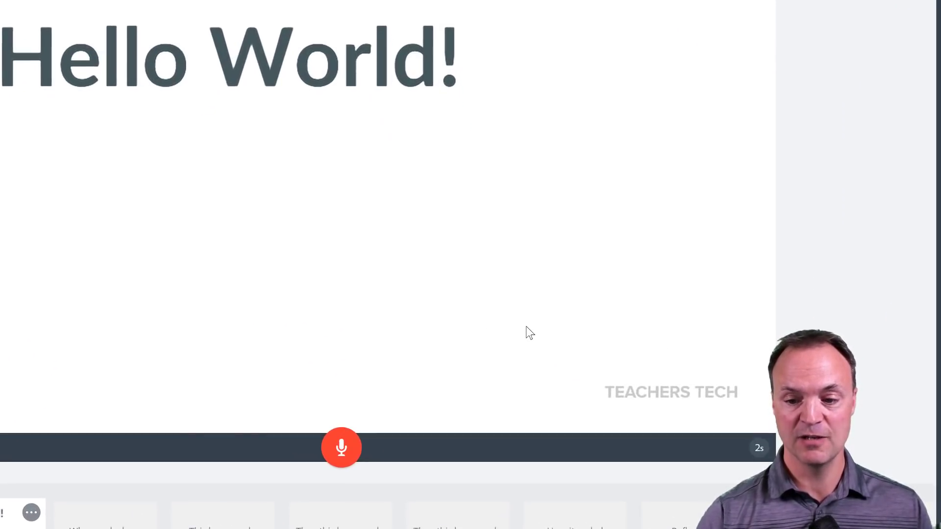
left_click(760, 447)
left_click_drag(694, 447, 711, 454)
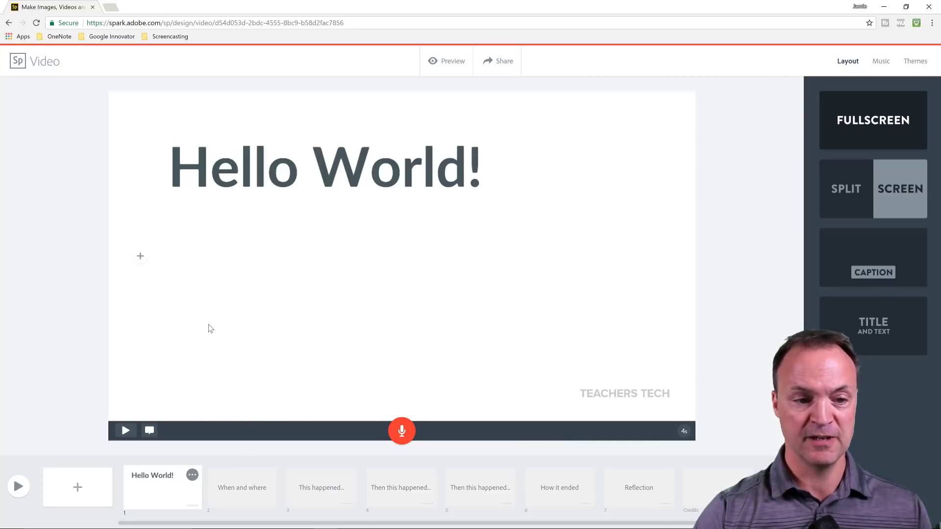
left_click(141, 264)
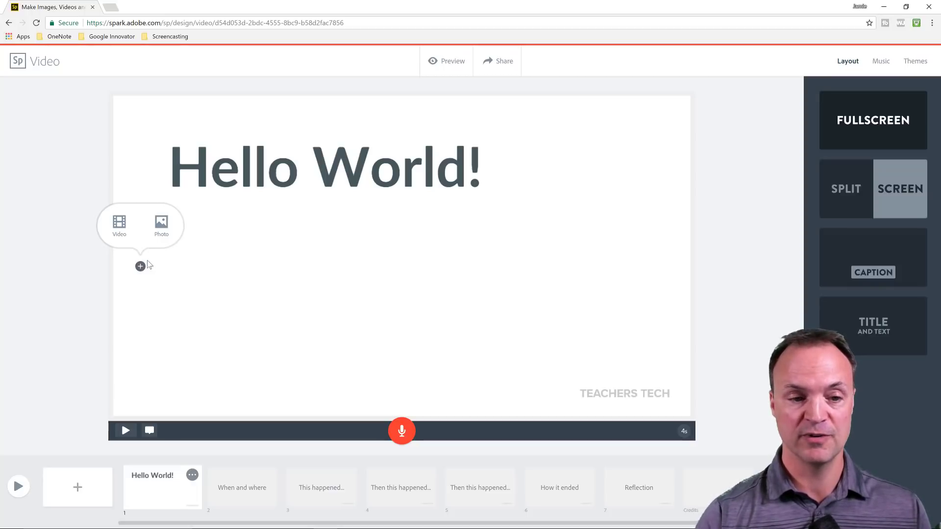
Step: Search stock photos for 'cars' and set the black convertible photo behind Hello World!
left_click(162, 224)
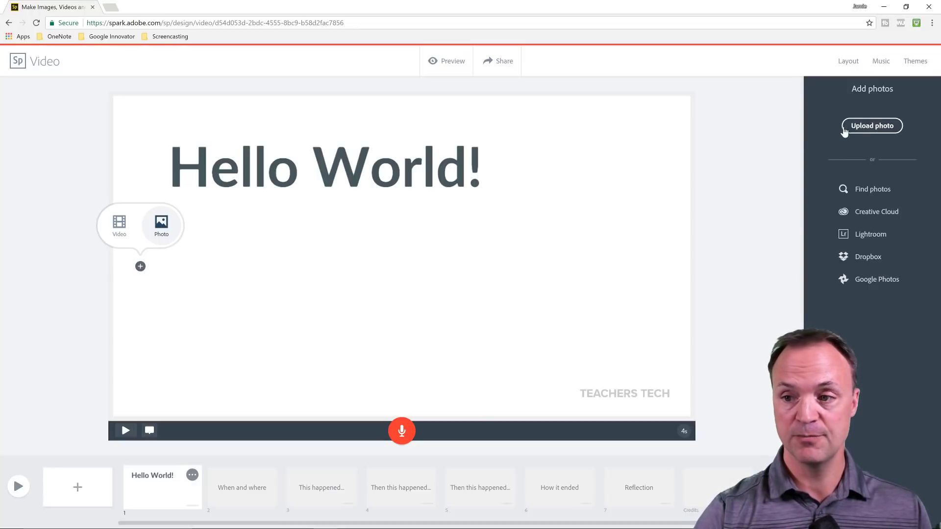
left_click(861, 128)
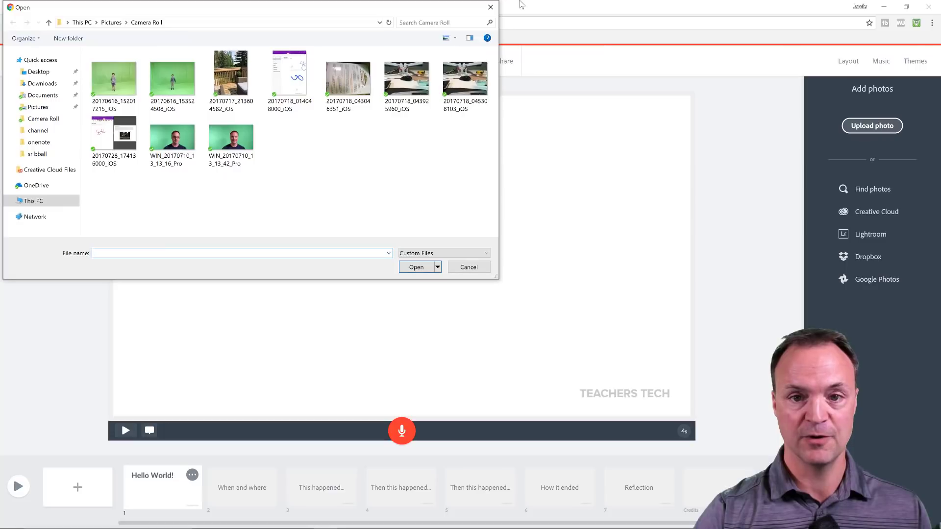
left_click(490, 8)
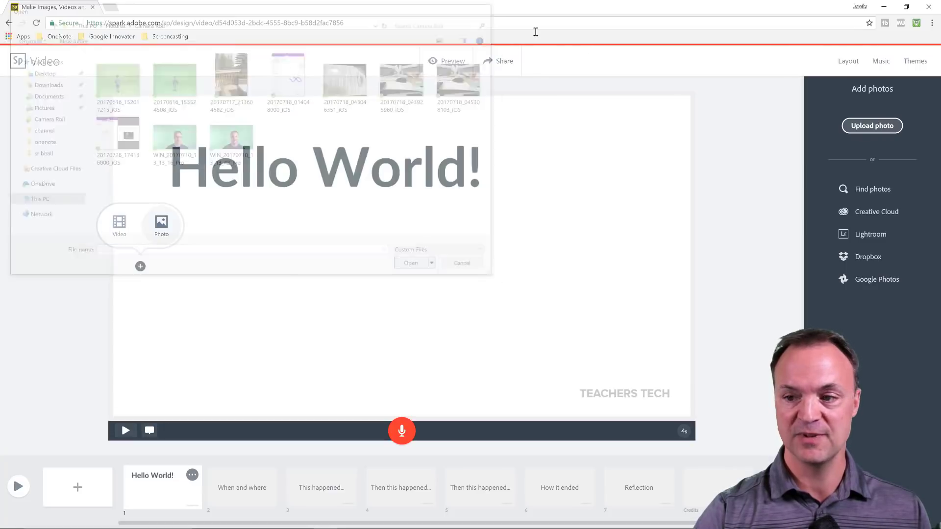
left_click(871, 190)
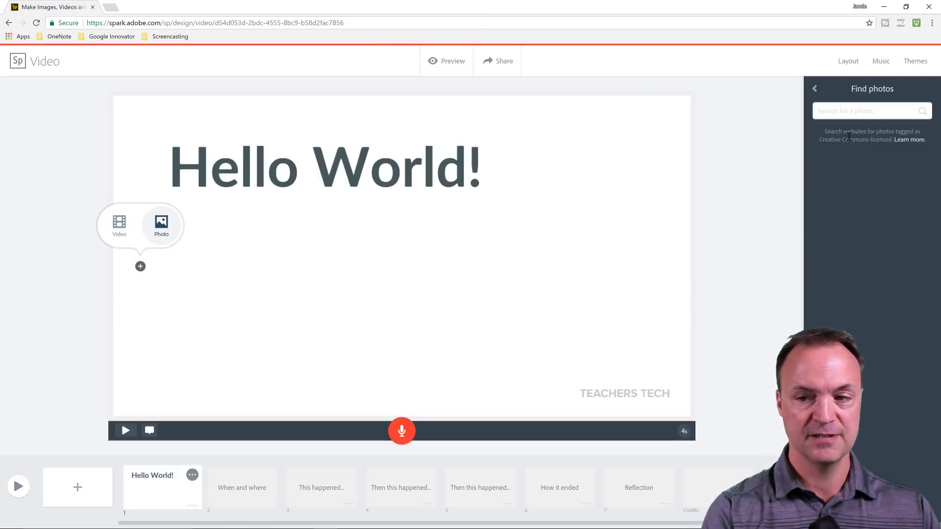
type("cars")
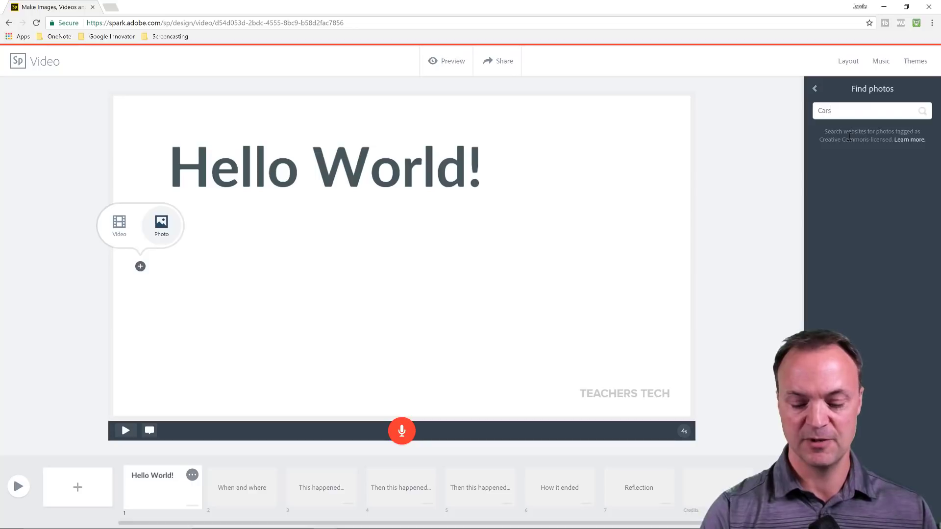
key("Return")
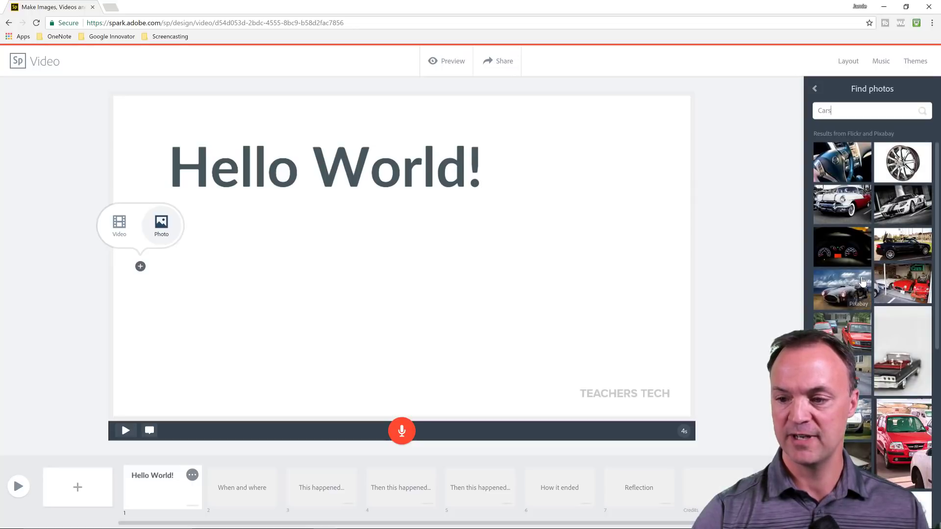
left_click(855, 292)
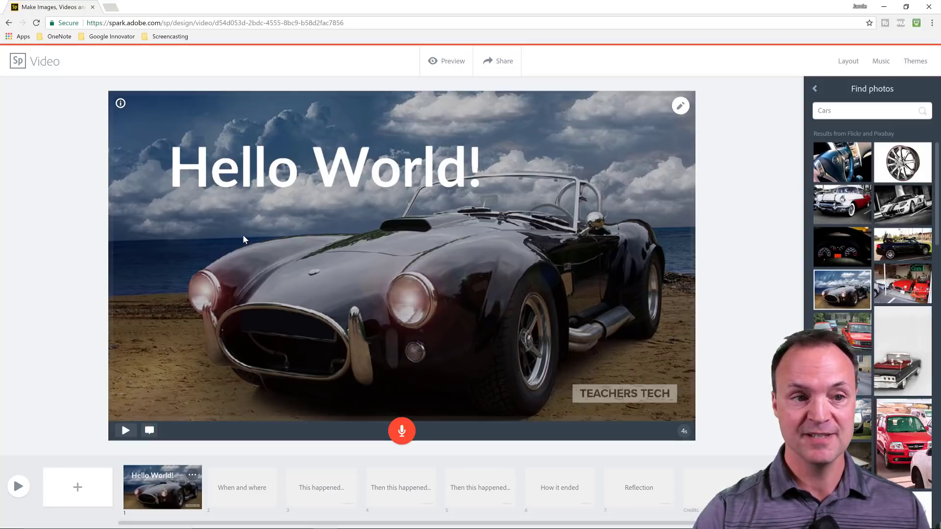
left_click(121, 103)
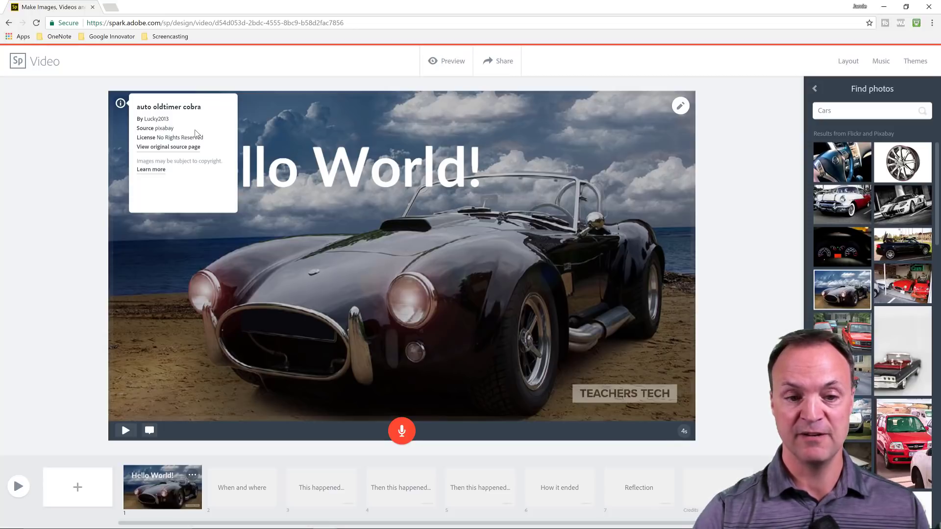
left_click(72, 209)
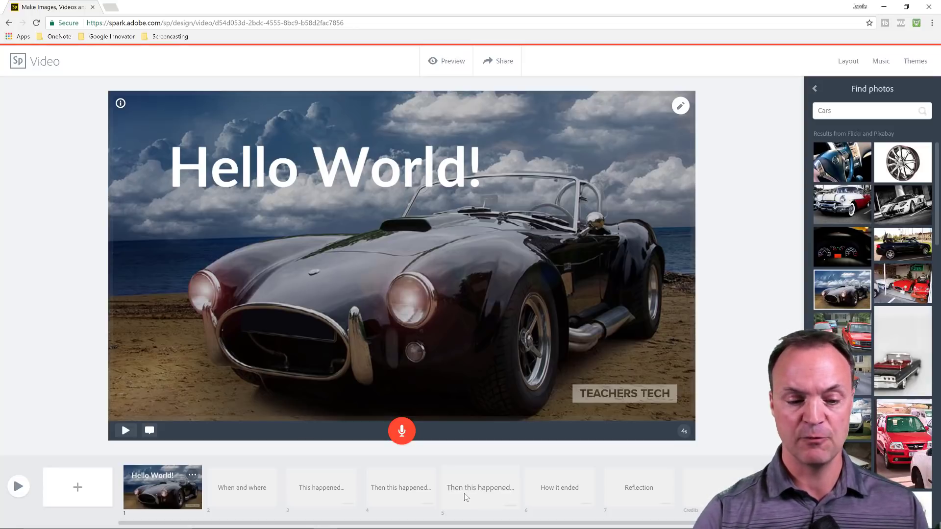
Step: On the When and where slide, upload 170804_A_Lombok_021 from Desktop > videos
left_click(253, 489)
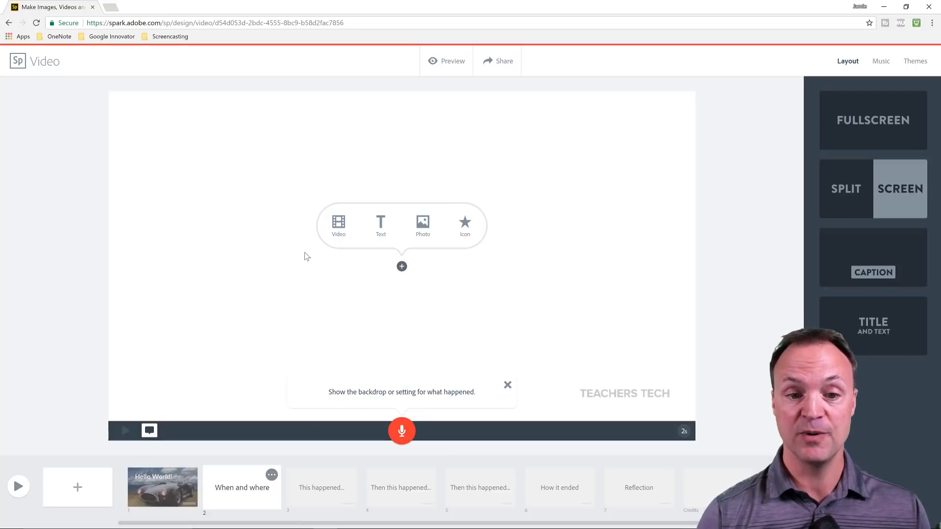
left_click(339, 227)
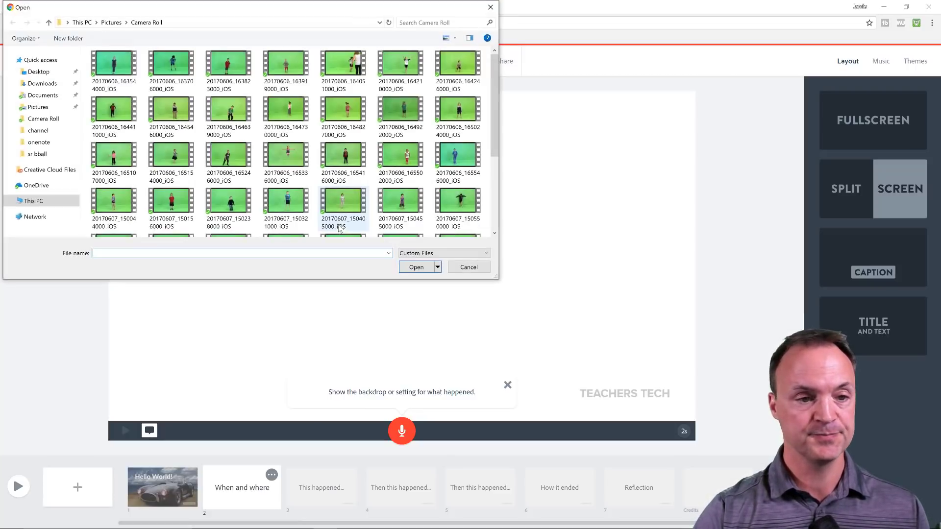
left_click(45, 72)
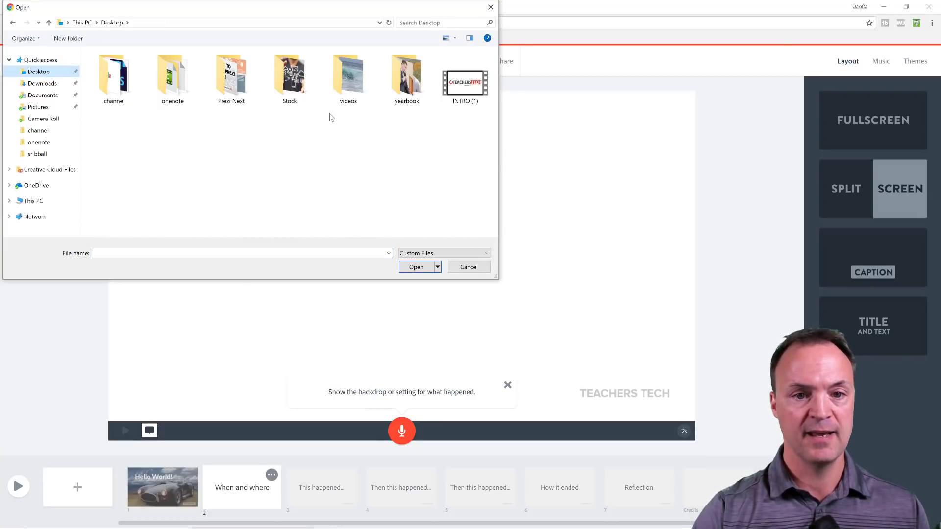
double_click(343, 92)
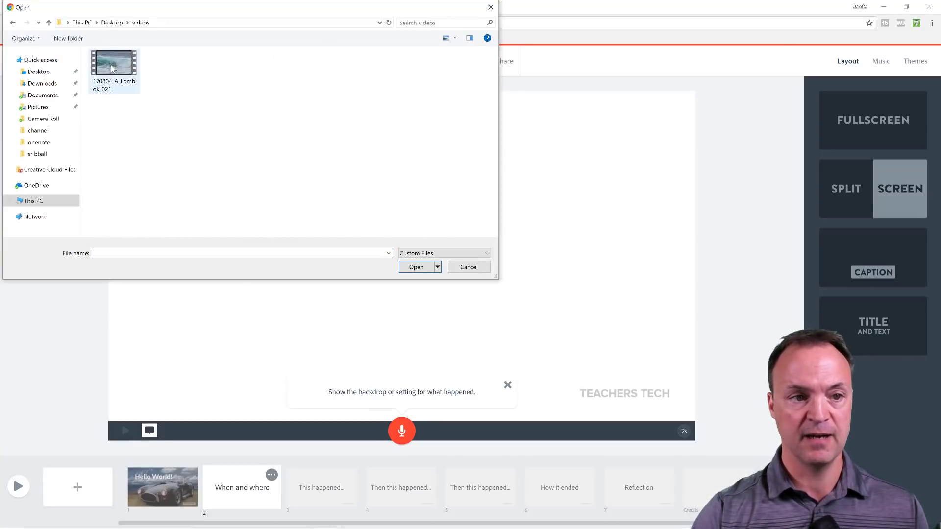
left_click(120, 69)
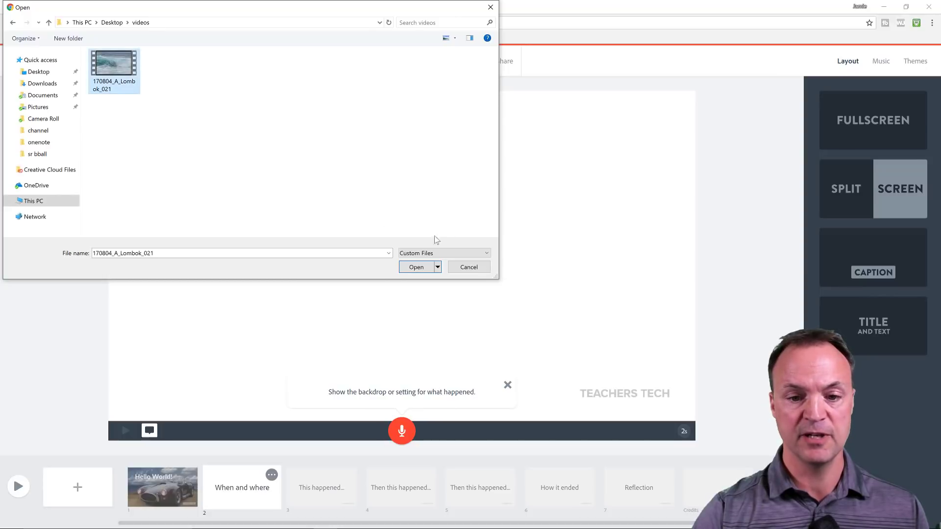
left_click(417, 267)
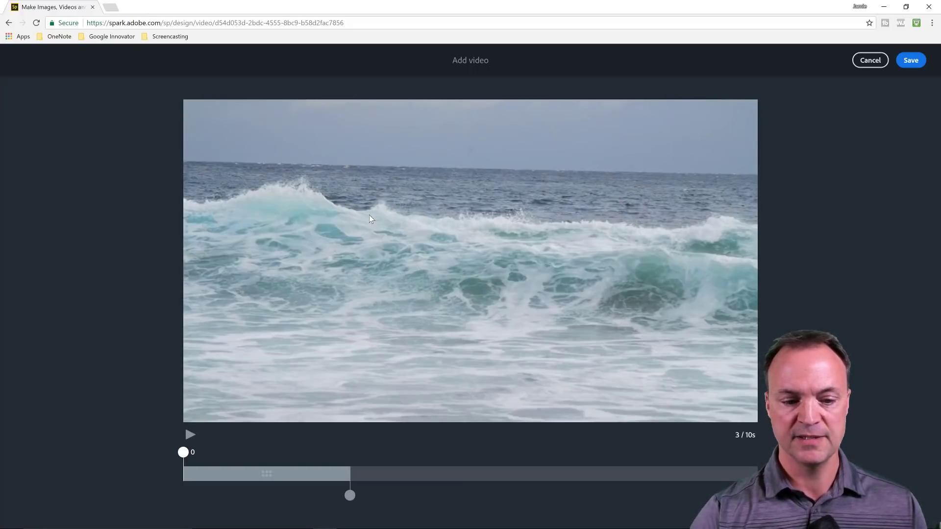
Step: Drag the trim window and its handles to keep only 1 second of the 10-second Lombok clip
left_click_drag(326, 476, 465, 480)
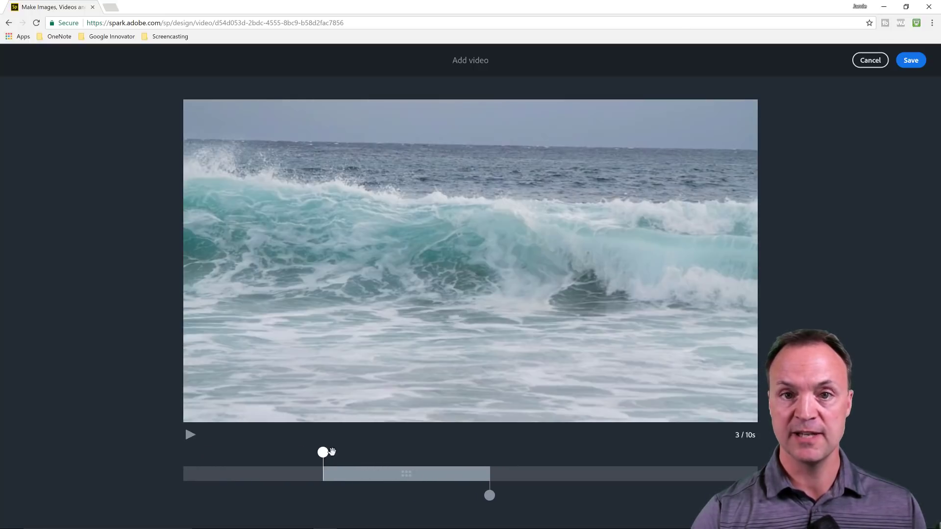
left_click_drag(368, 475, 471, 483)
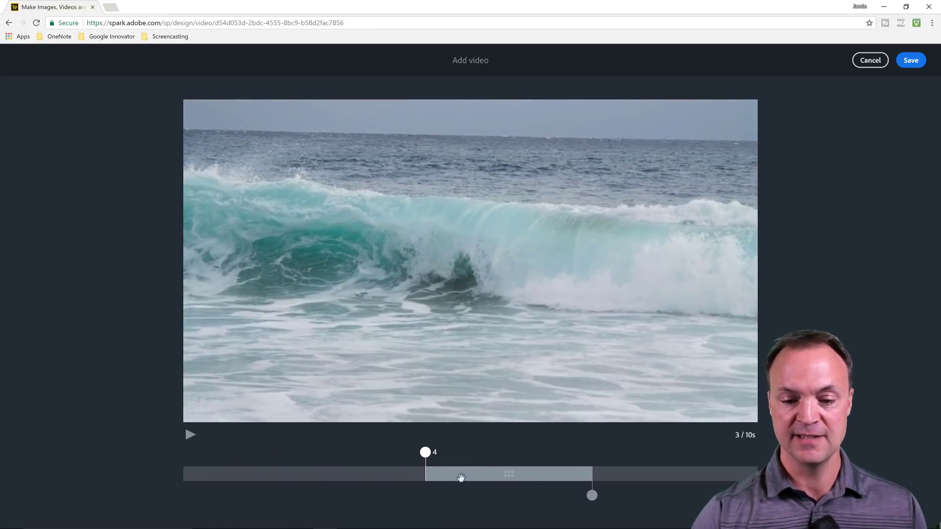
left_click_drag(424, 451, 384, 452)
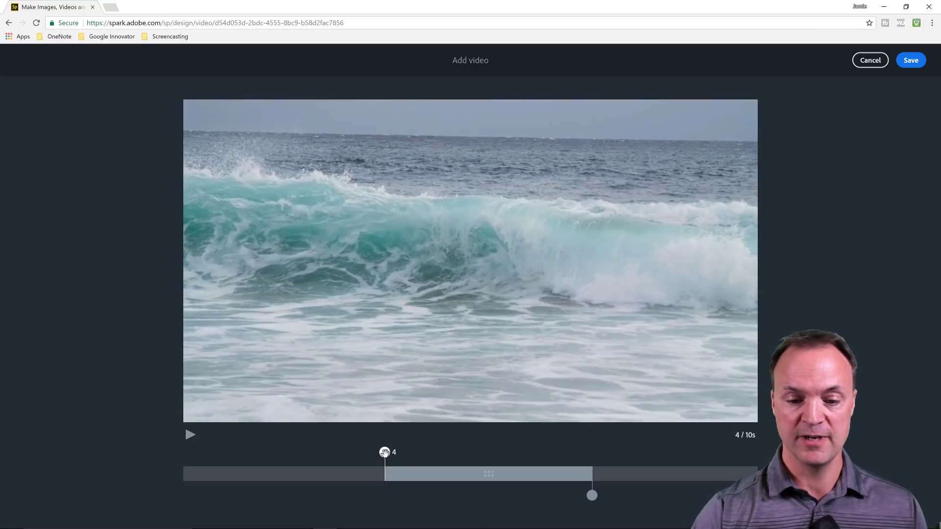
left_click_drag(385, 452, 352, 473)
left_click_drag(411, 494, 407, 495)
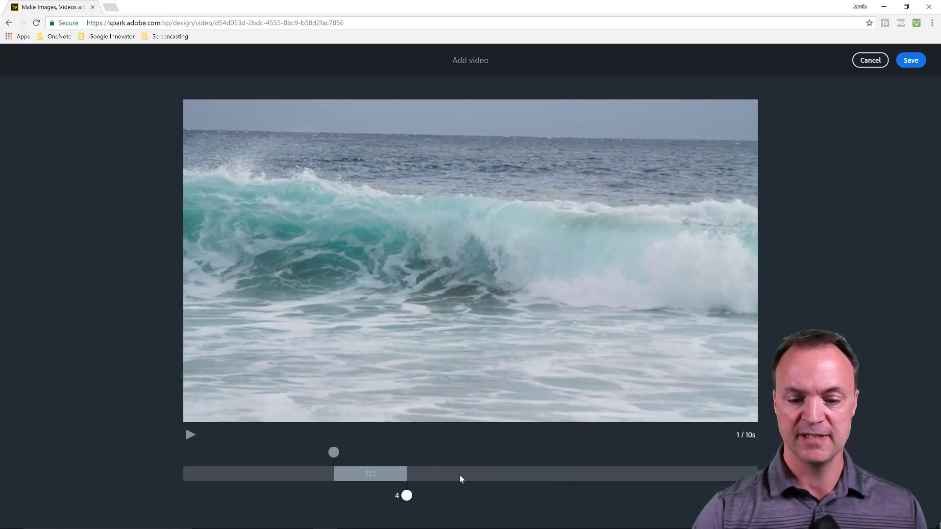
Step: Save the 1-second wave clip to the When and where slide and play it back
left_click(904, 62)
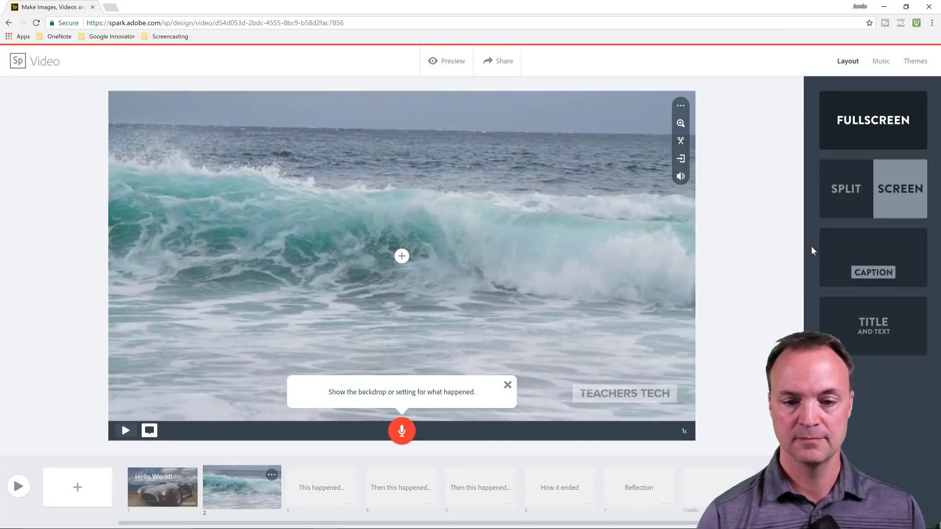
left_click(126, 431)
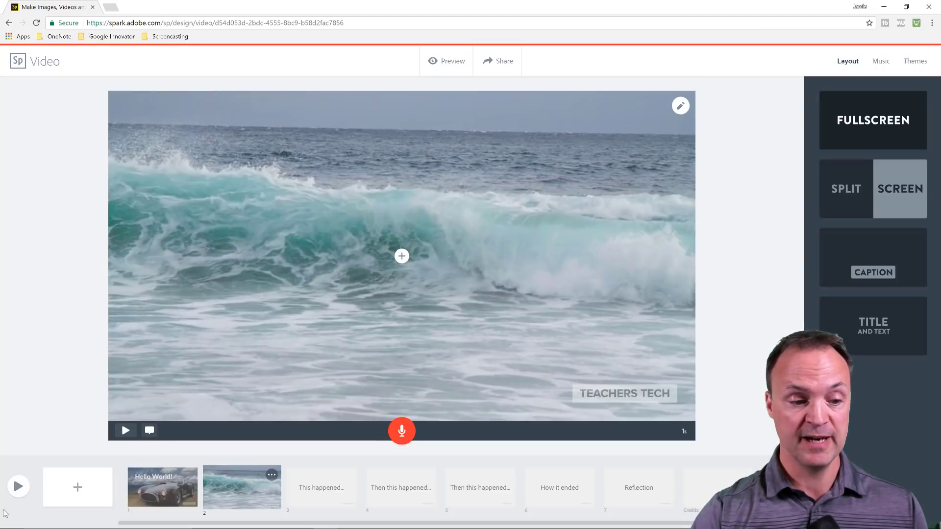
left_click(19, 486)
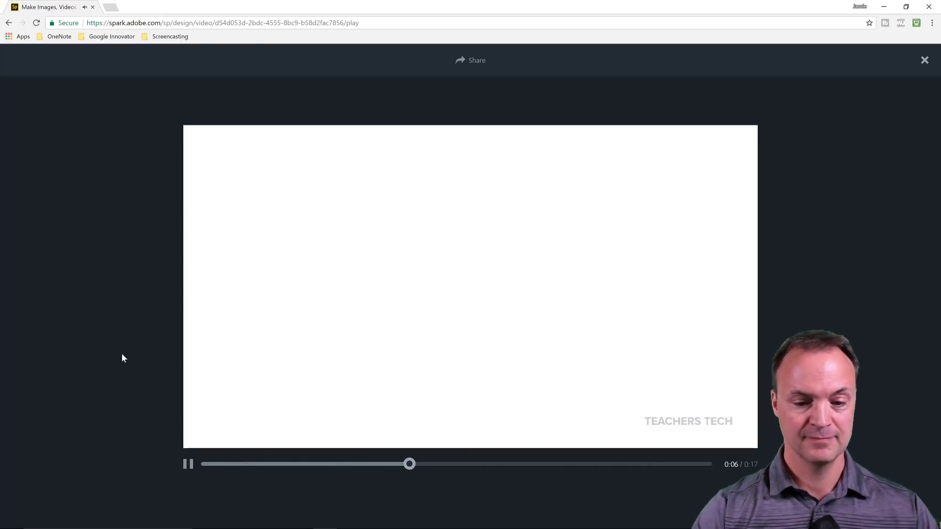
key("Escape")
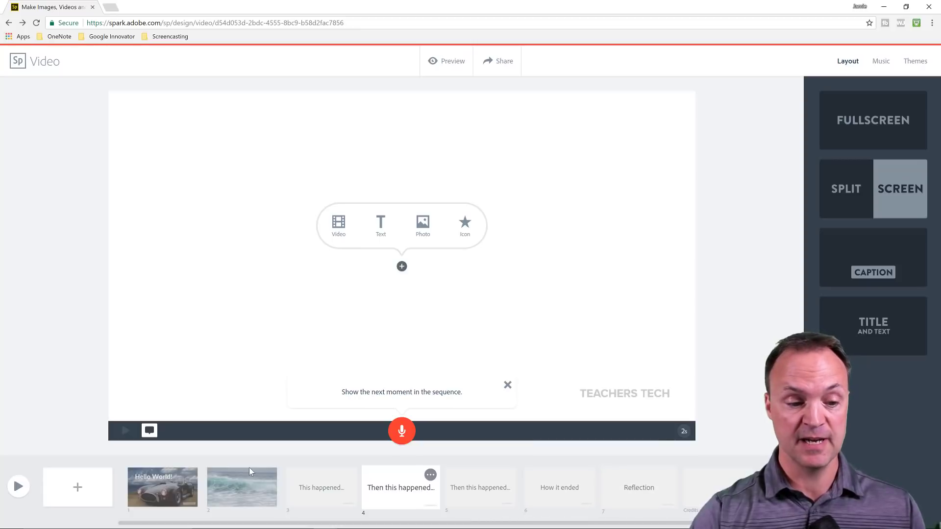
Step: Add a blank slide, delete it, and reselect the 'This happened…' slide 3
left_click(81, 498)
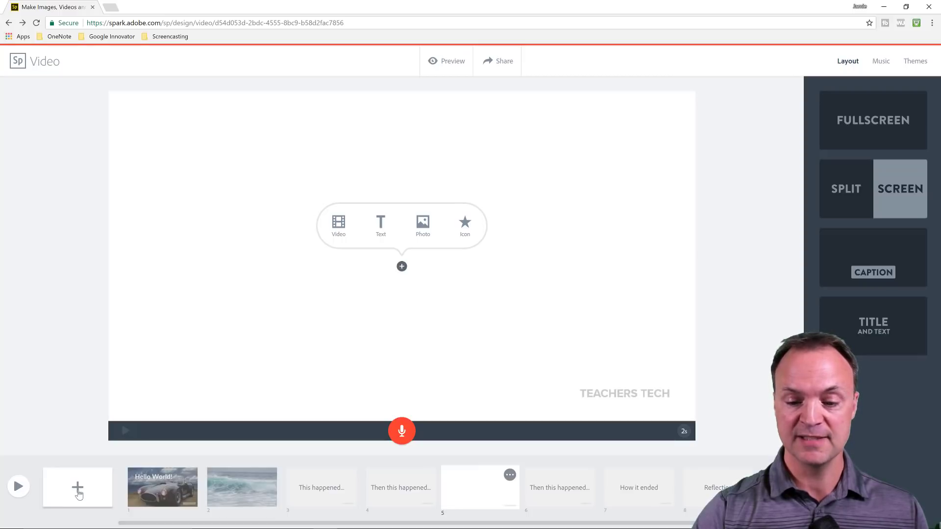
left_click(509, 476)
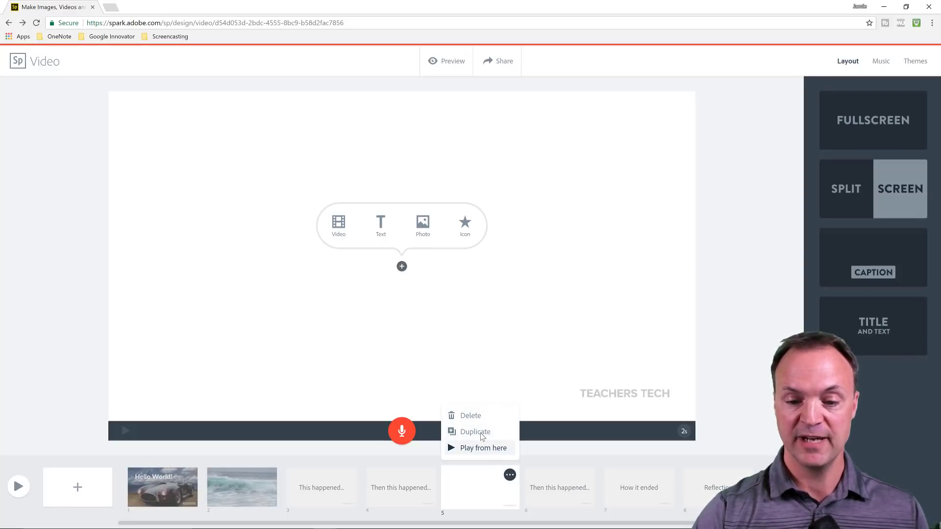
left_click(481, 416)
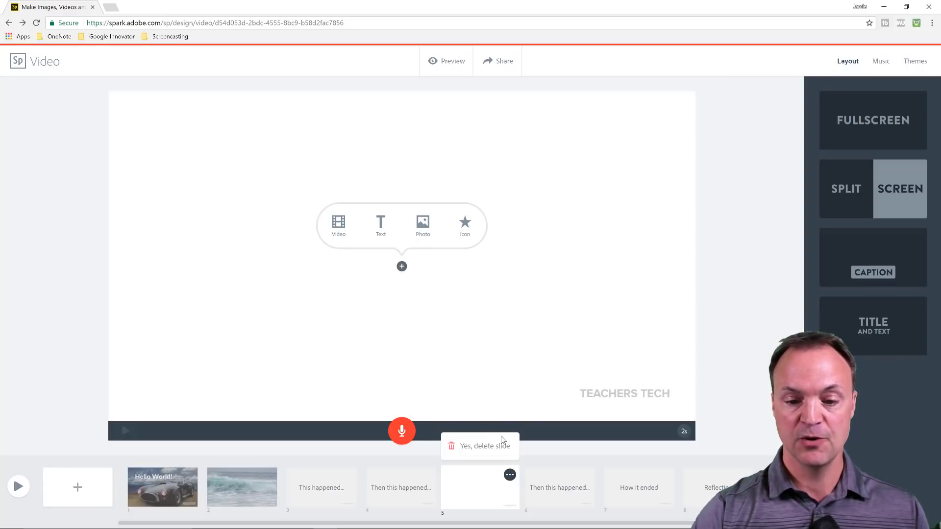
left_click(492, 446)
left_click(321, 490)
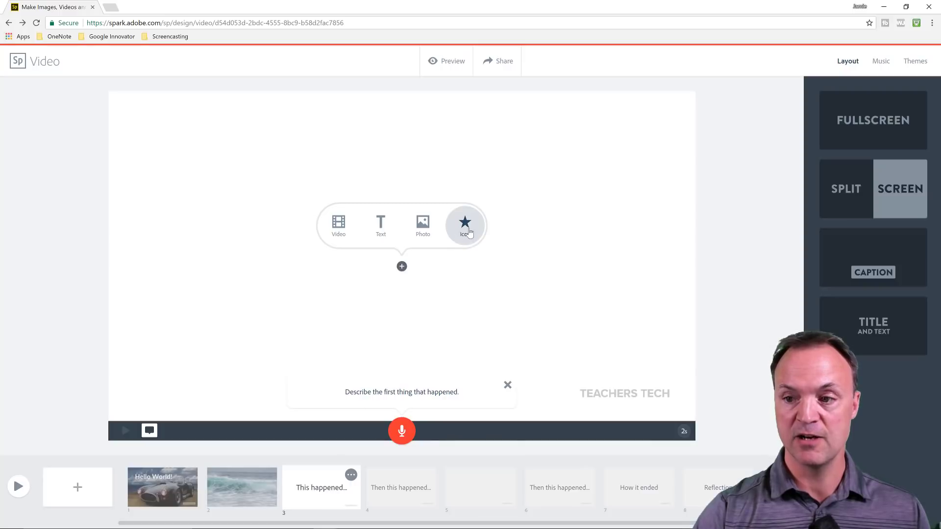
Step: Search icons for 'Cars' and place the front-view car icon on the slide
left_click(465, 226)
left_click(840, 117)
type("Cars")
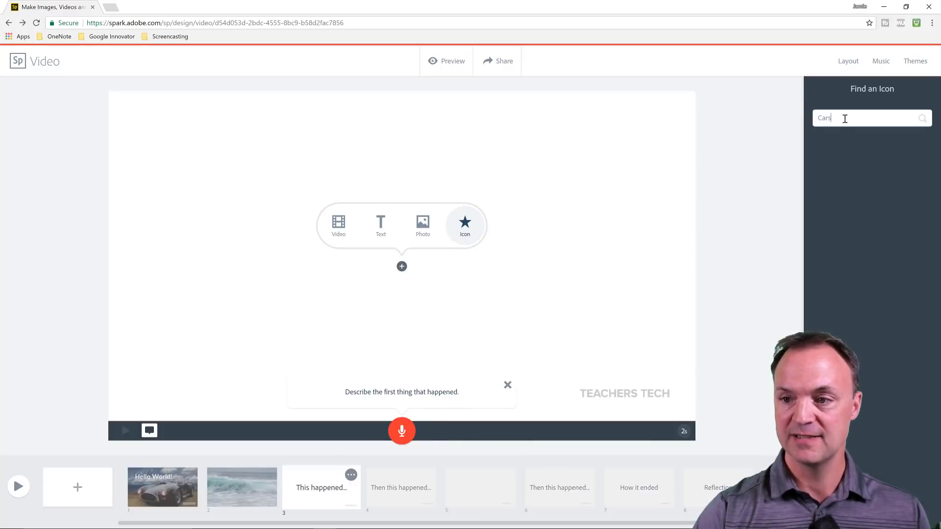
key("Return")
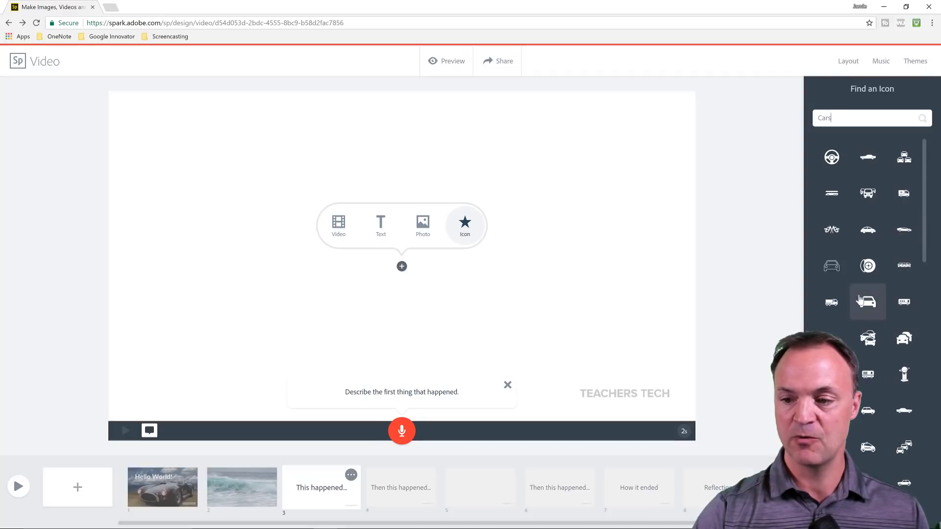
left_click(864, 302)
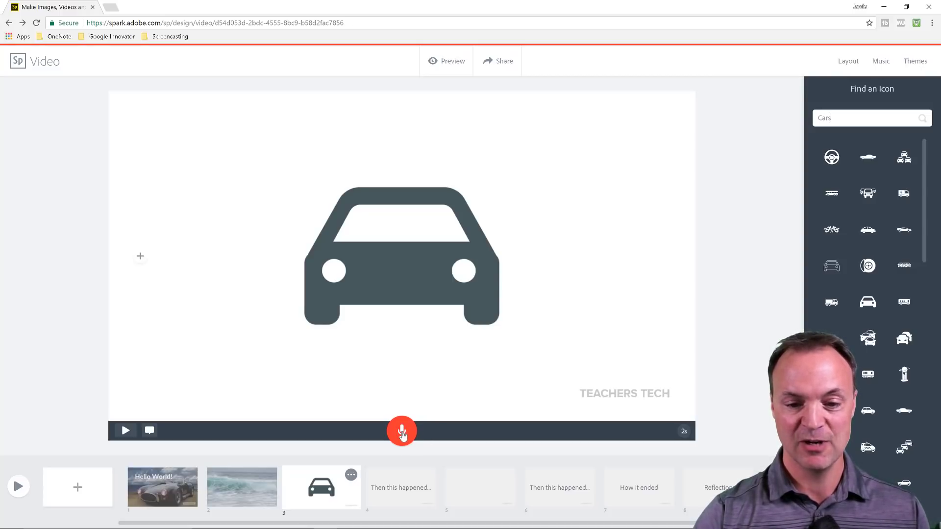
Step: Allow microphone access and record a roughly 9-second voiceover on the car slide
left_click(402, 431)
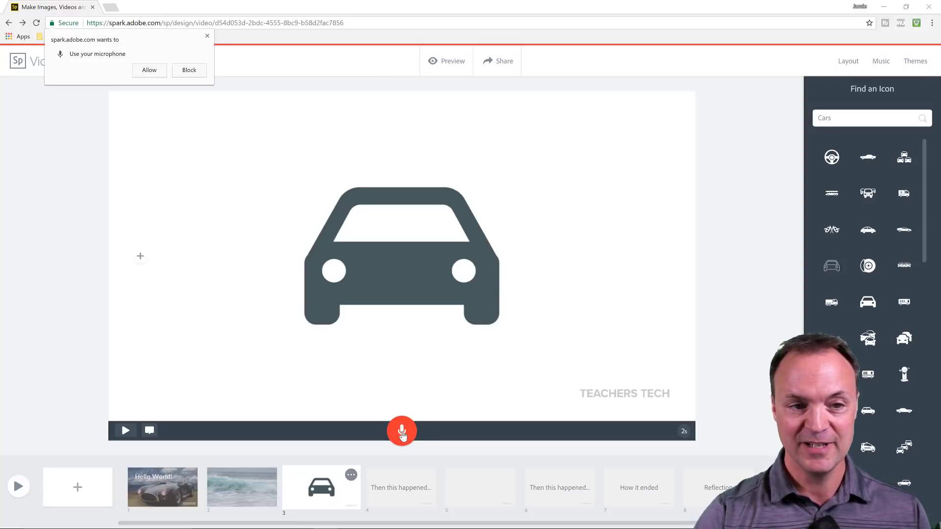
left_click(150, 71)
left_click(403, 439)
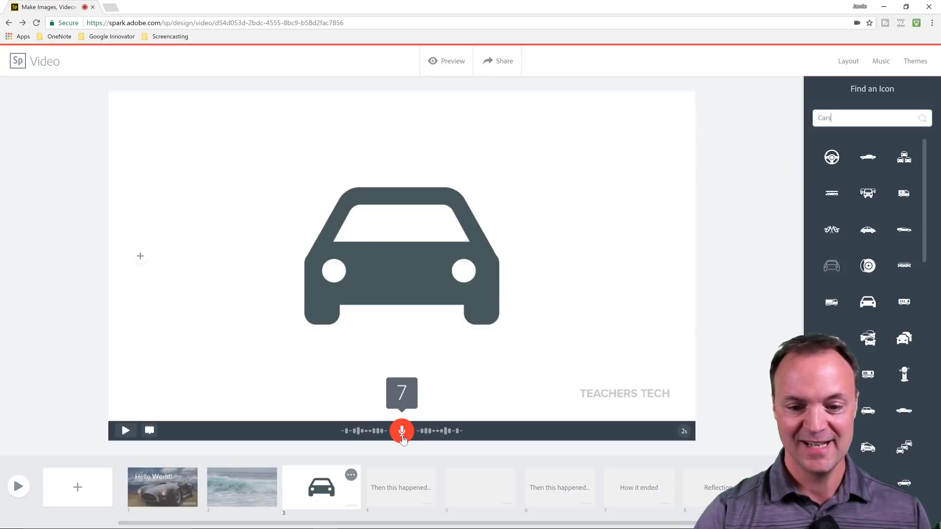
left_click_drag(402, 438, 402, 438)
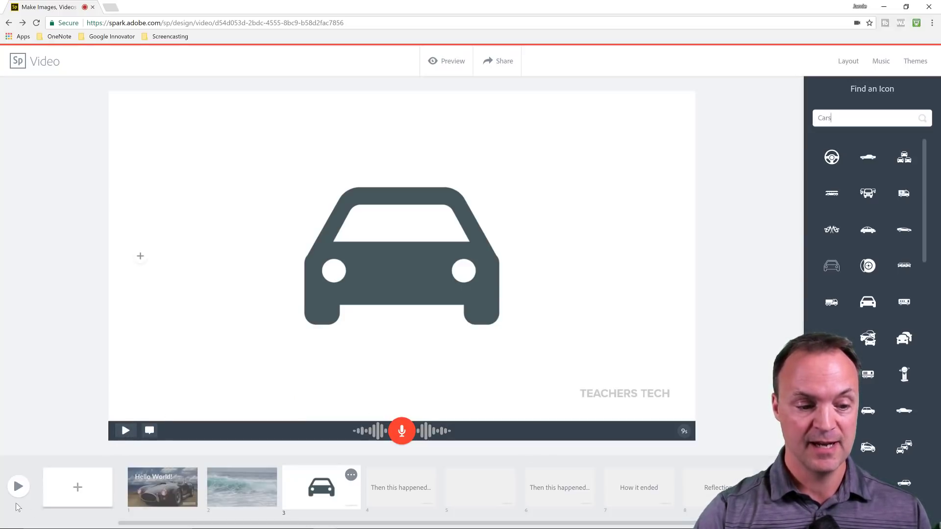
Step: Play the whole video from the start, then close the preview
left_click(18, 496)
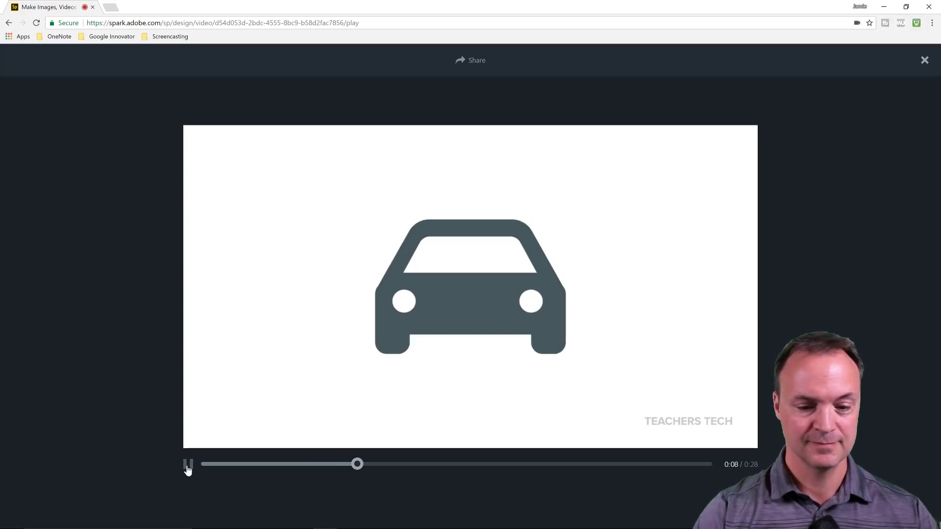
key("Escape")
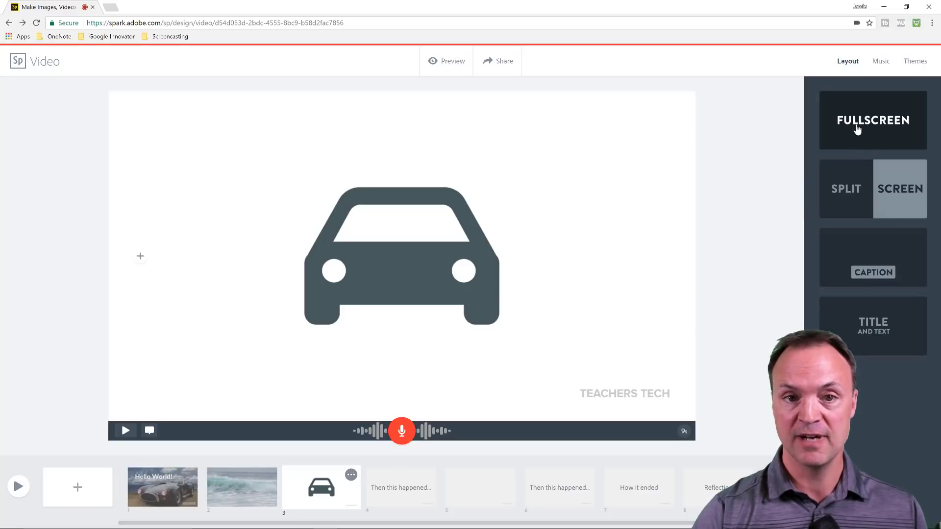
Step: Try the Split Screen, Caption and Title and Text layouts, settling on Split Screen
left_click(847, 192)
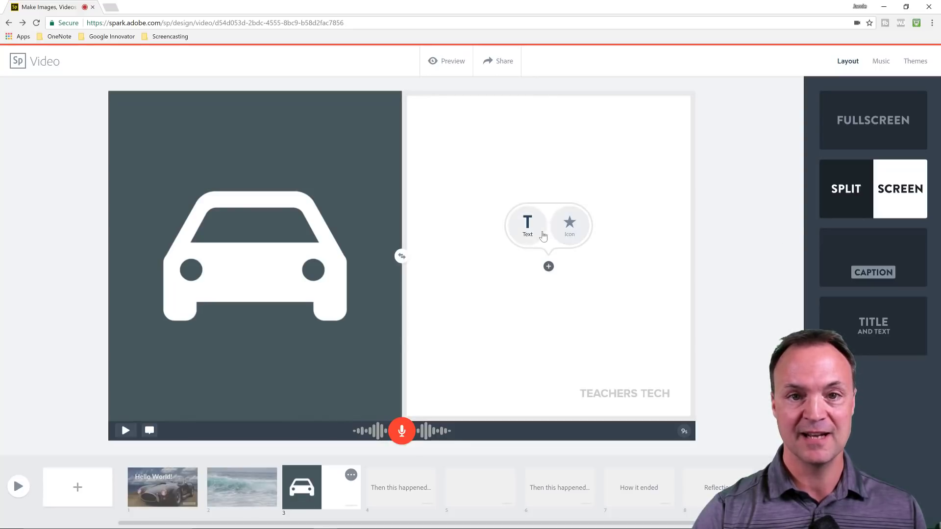
left_click(869, 254)
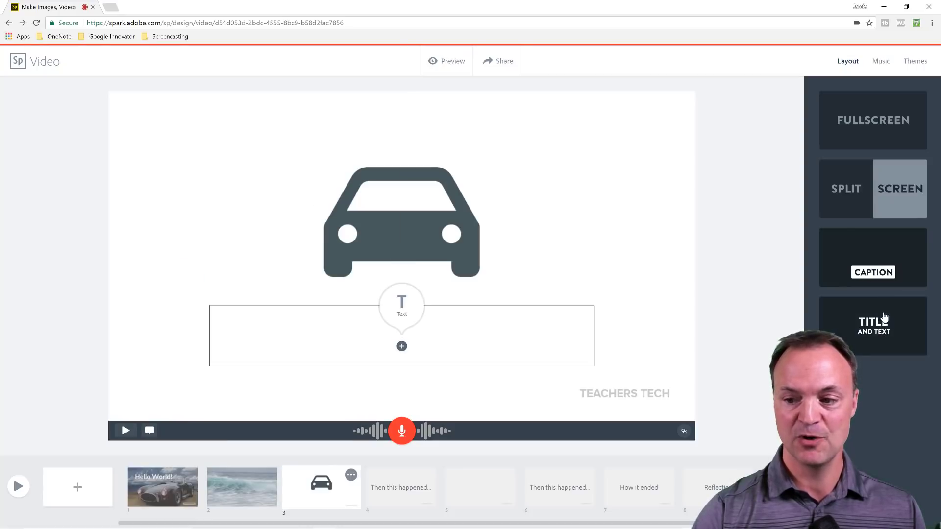
left_click(880, 337)
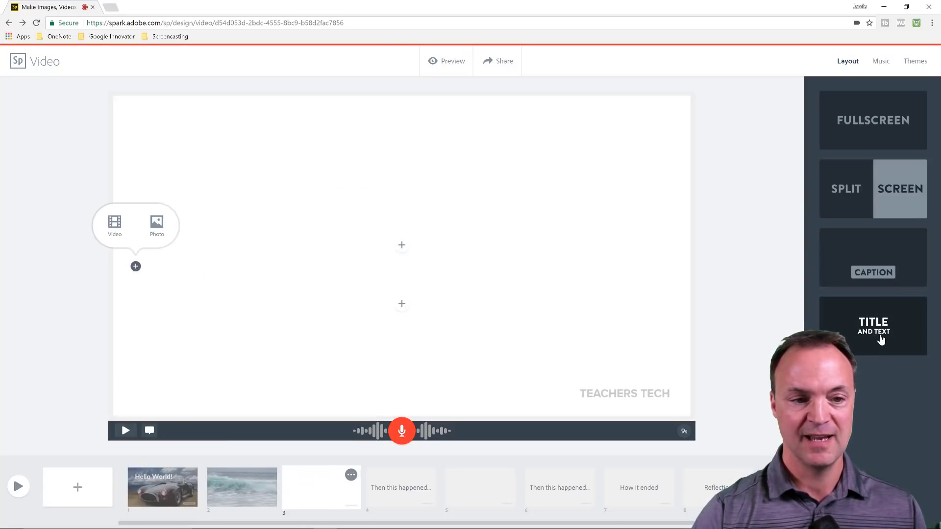
left_click(862, 192)
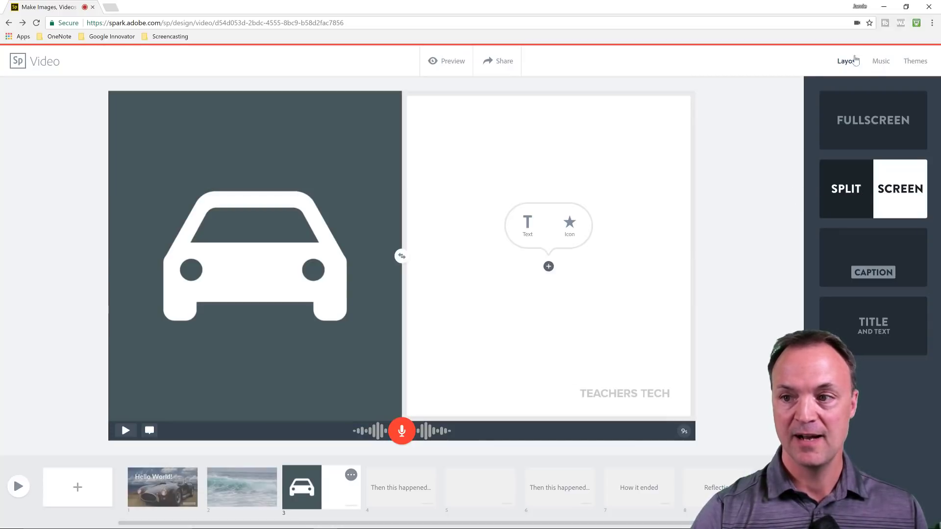
Step: Toggle music off and on, choose Playful's Whistle Away, and preview the video with it
left_click(876, 62)
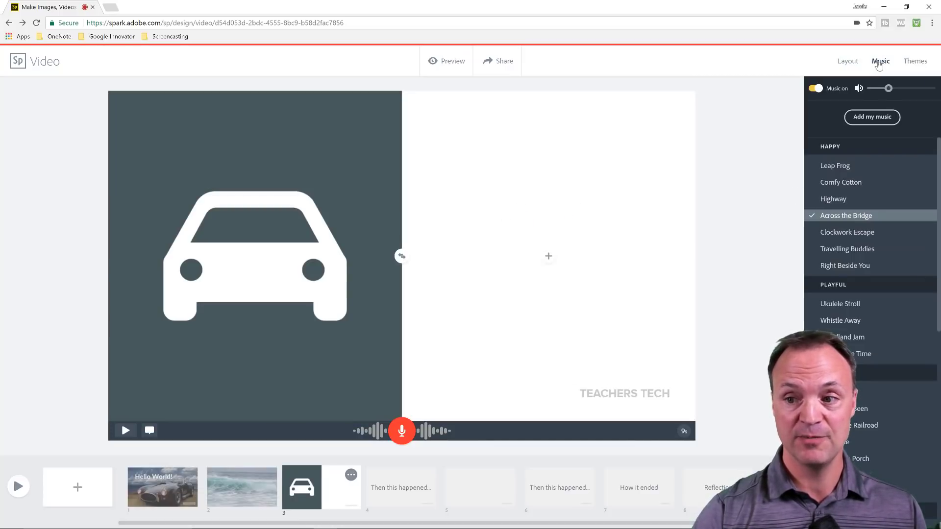
left_click(816, 90)
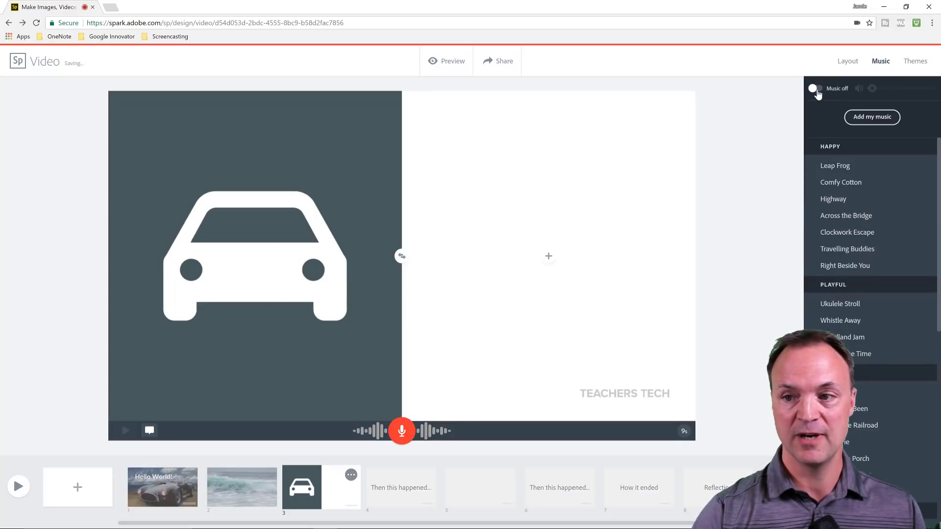
left_click(816, 90)
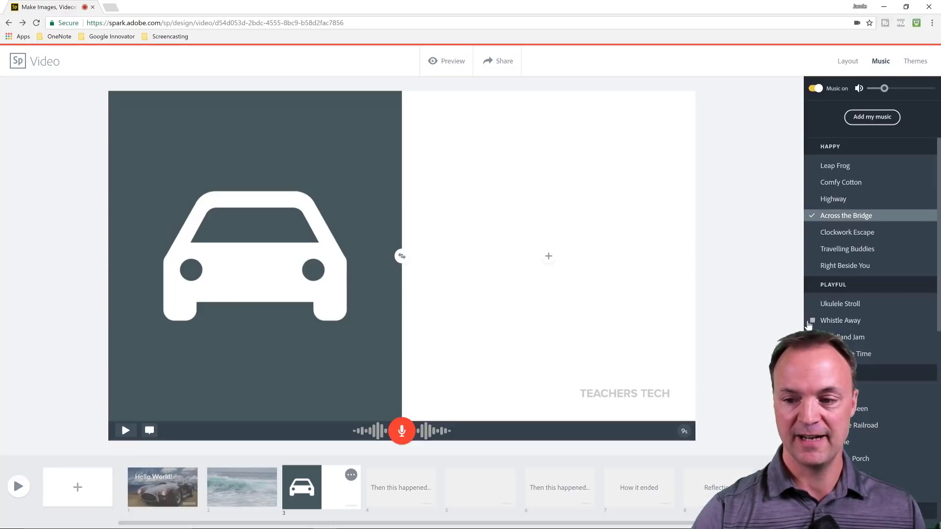
left_click(836, 323)
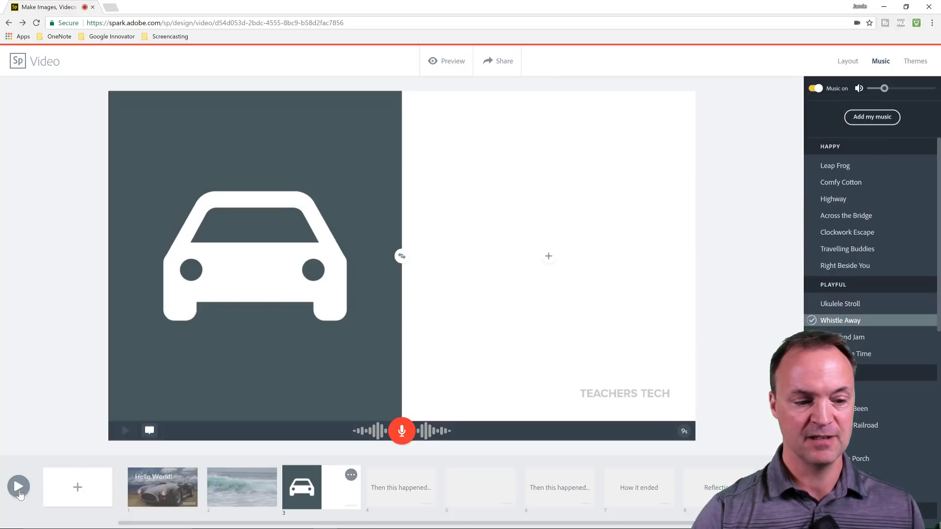
left_click(18, 492)
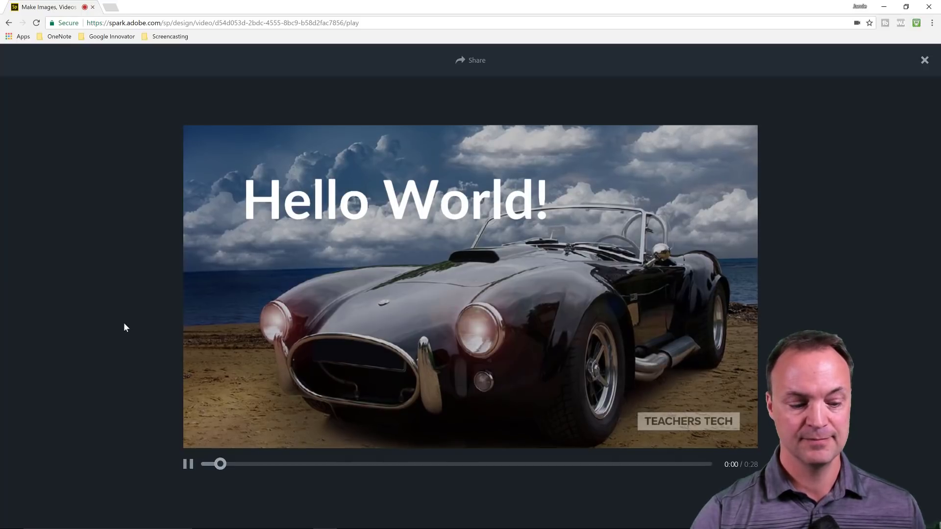
key("Escape")
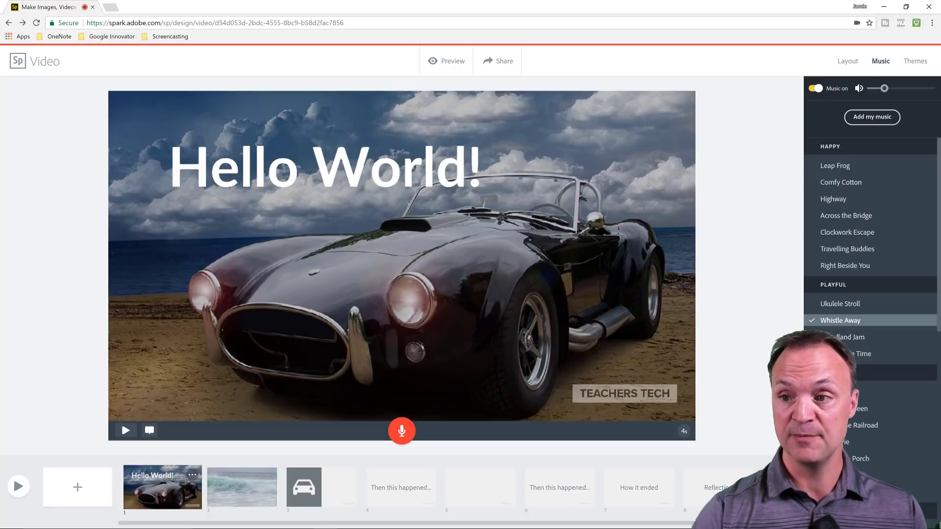
Step: Apply the Flair theme from More Themes and preview the restyled video
left_click(913, 67)
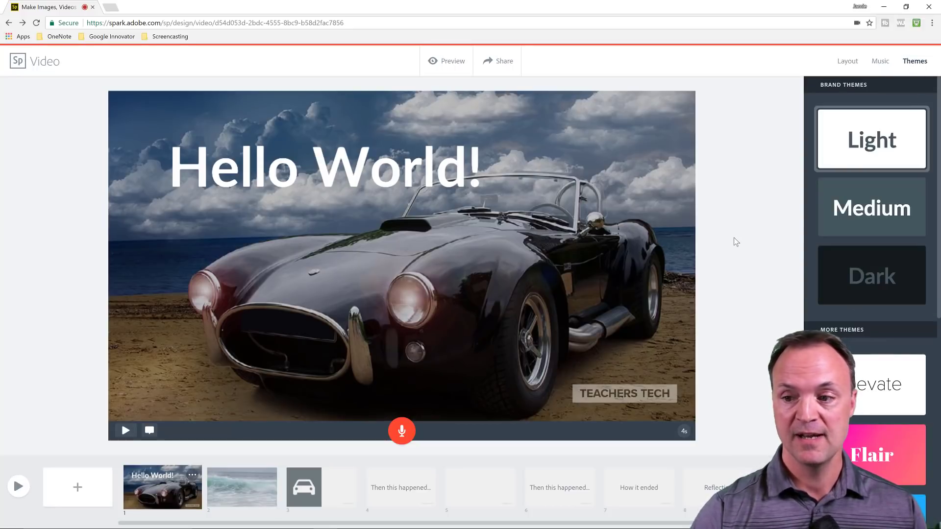
scroll(834, 320, "down", 2)
scroll(836, 321, "up", 1)
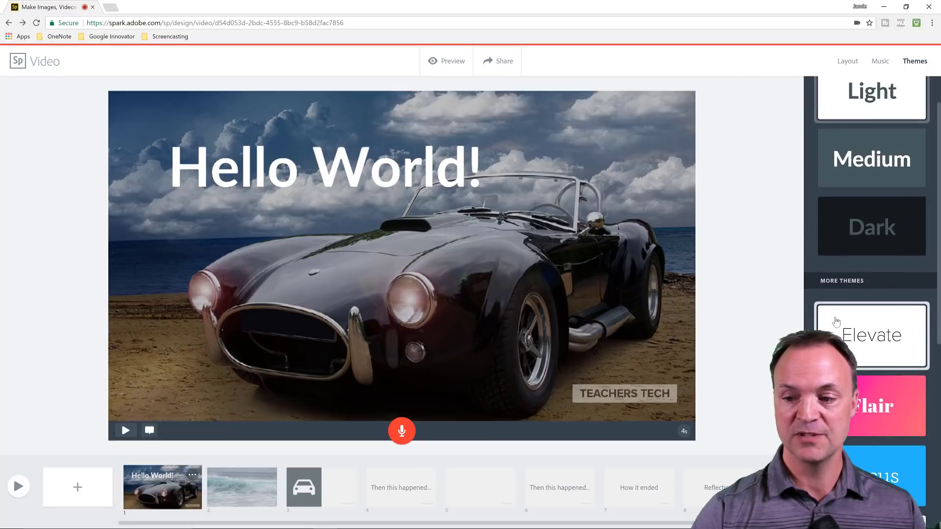
scroll(836, 321, "down", 1)
left_click(838, 353)
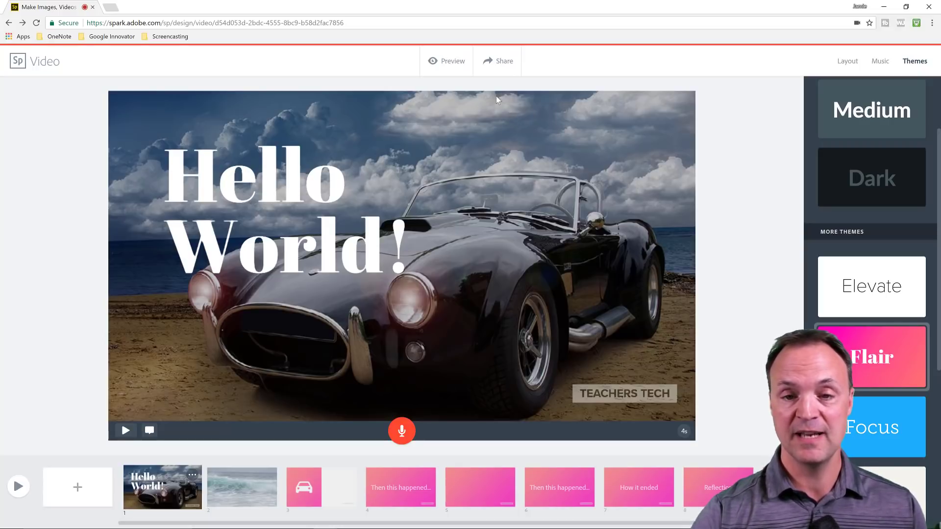
left_click(453, 70)
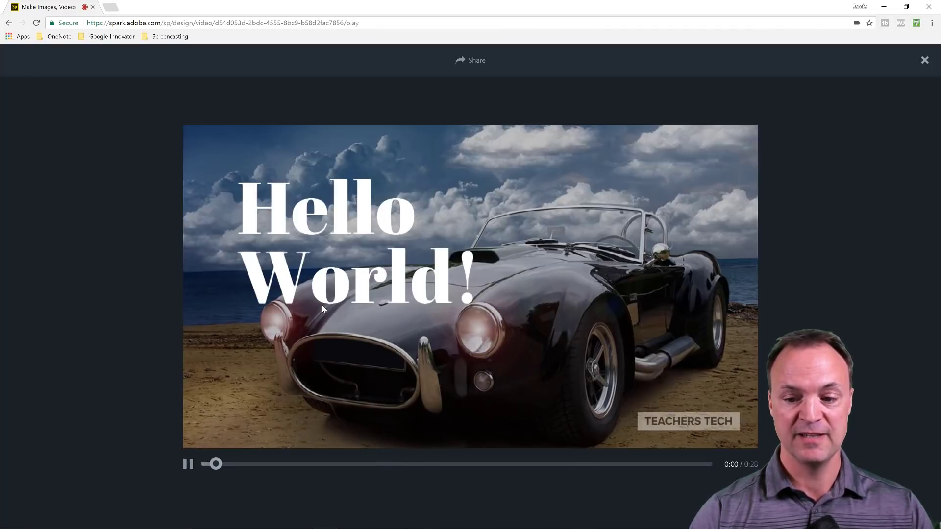
left_click(137, 281)
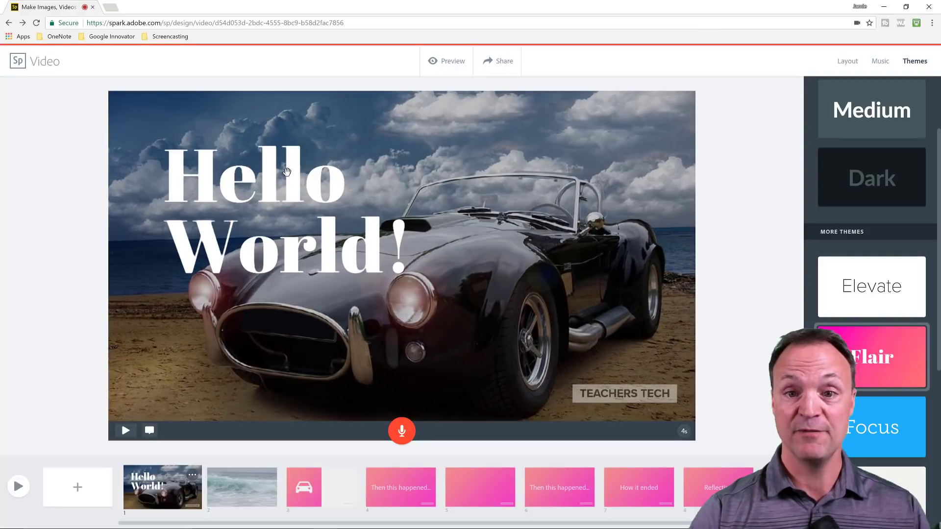
Step: Download the video as an MP4 from Share and open the downloaded file
left_click(504, 61)
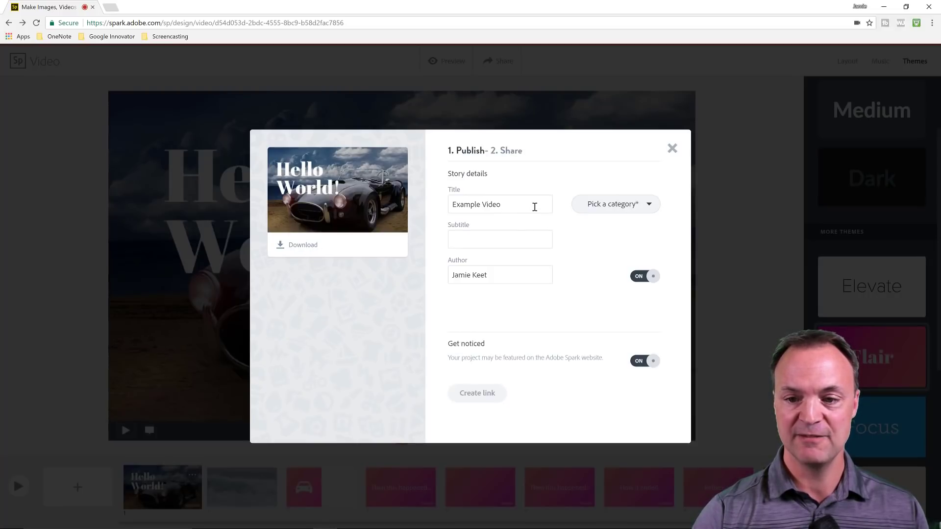
left_click(312, 250)
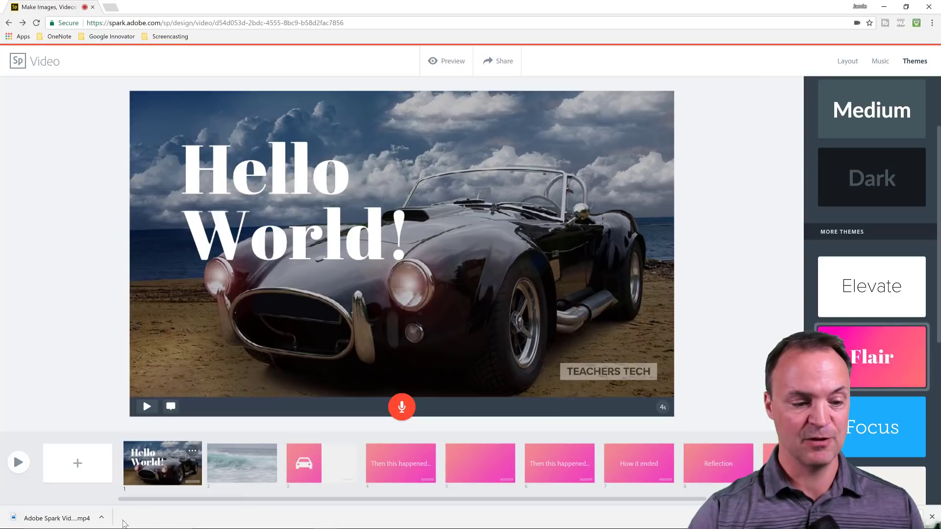
left_click(101, 518)
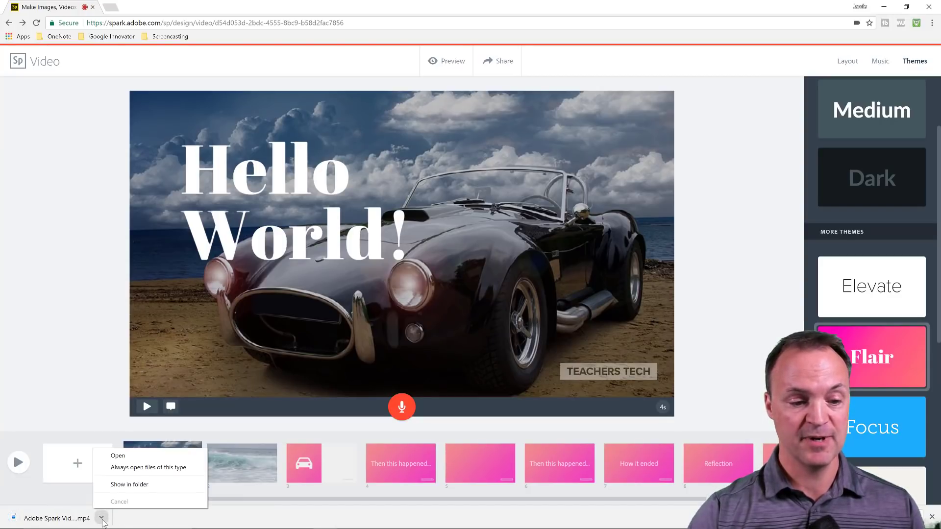
left_click(162, 524)
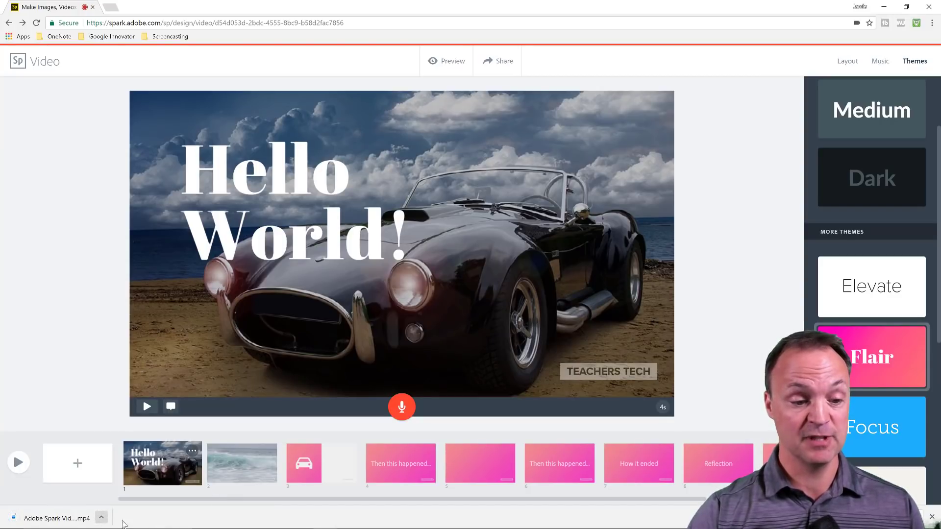
left_click(61, 518)
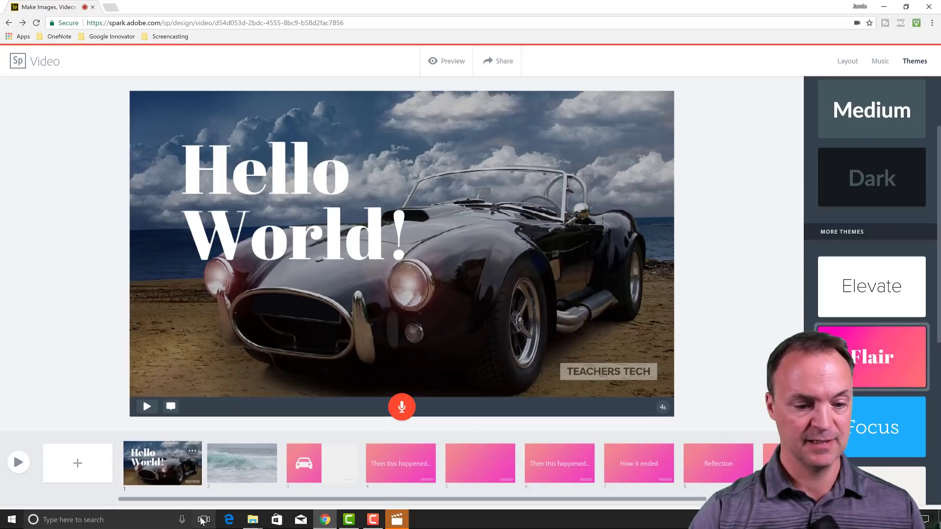
Step: Play the exported video from its start in Movies & TV, pause, then return to Chrome
left_click(883, 6)
left_click_drag(372, 45, 494, 42)
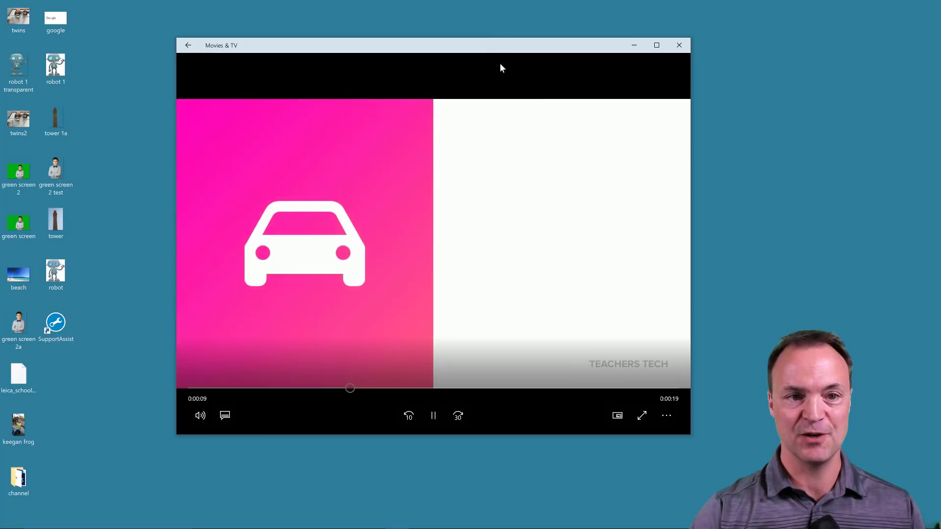
left_click(196, 387)
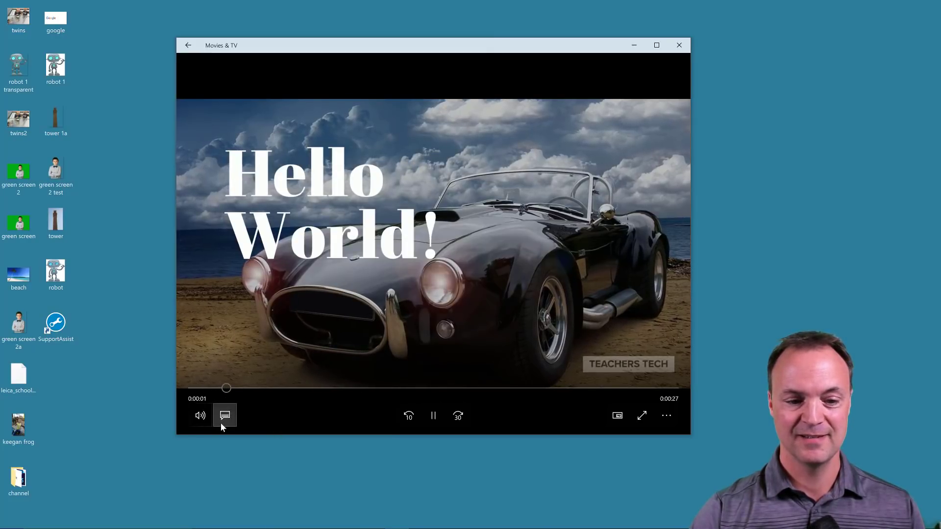
left_click(434, 418)
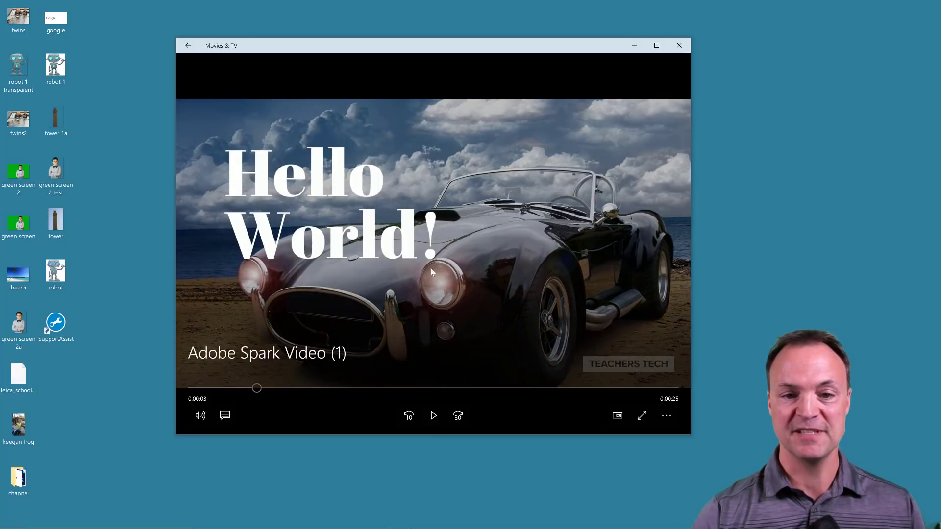
mouse_move(337, 528)
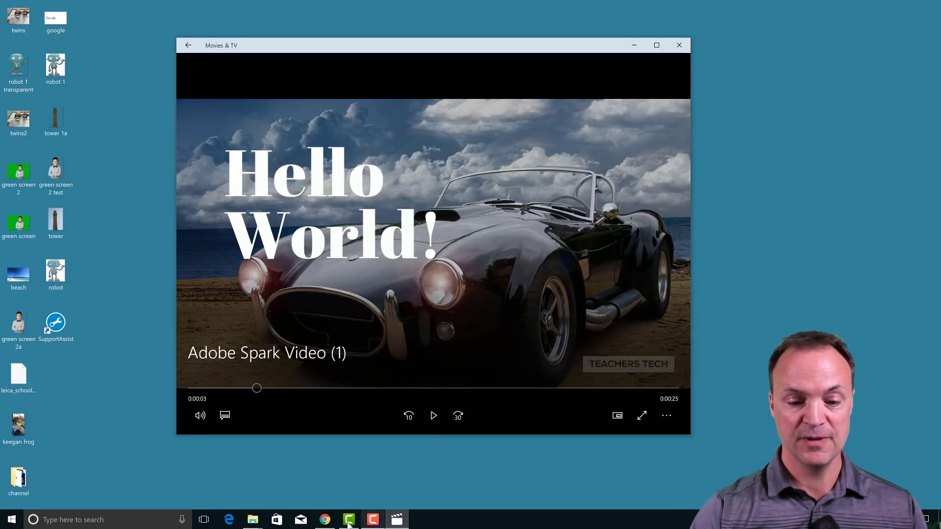
left_click(325, 520)
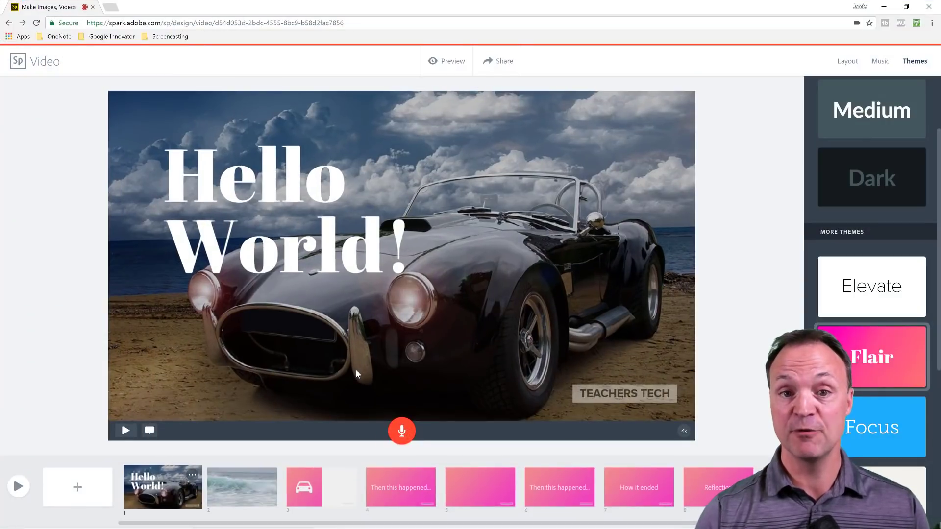